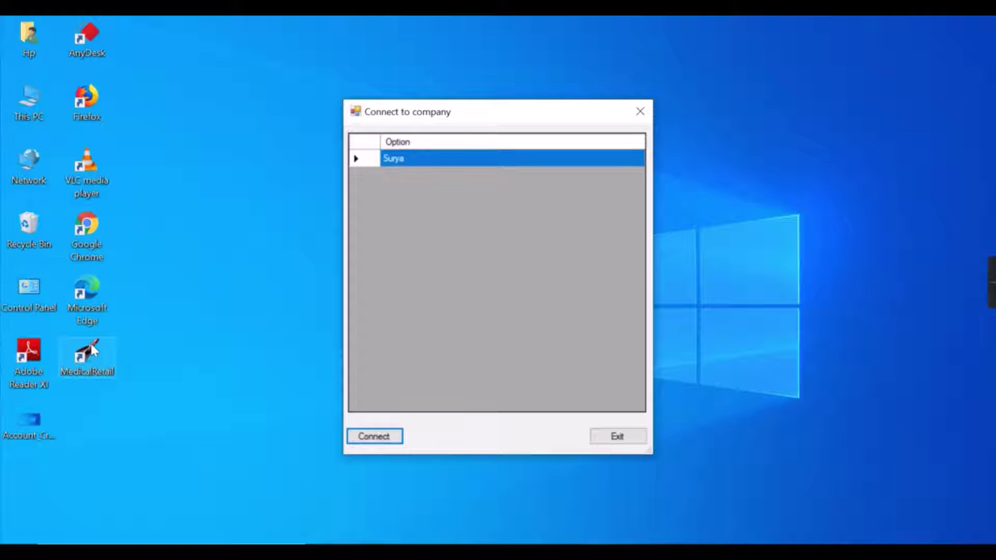
Connect to the selected pharmacy company to reach the main screen with near-expiry products
key("Return")
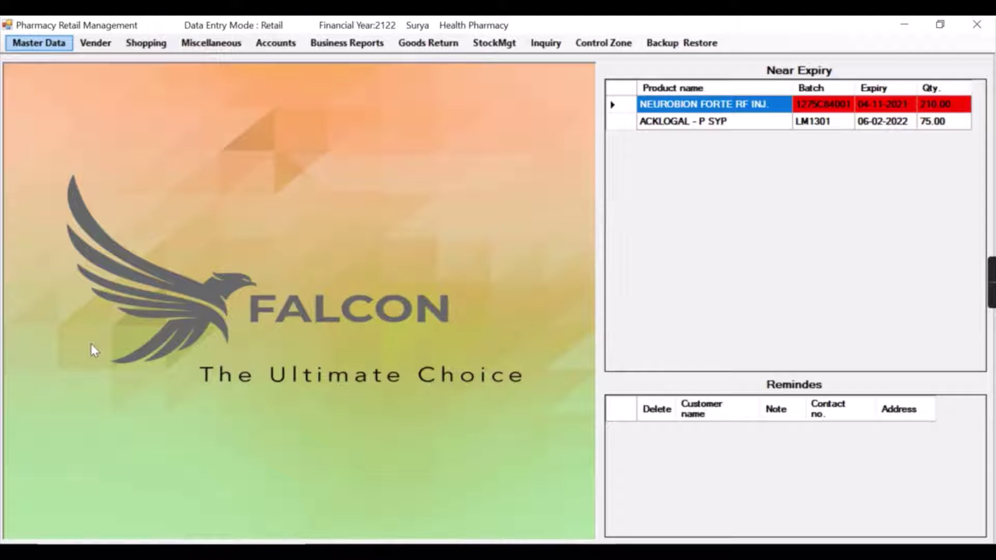
Open Accounts > Voucher entry and bring up the Find voucher type list
key("Right")
key("Right")
key("Right")
key("Right")
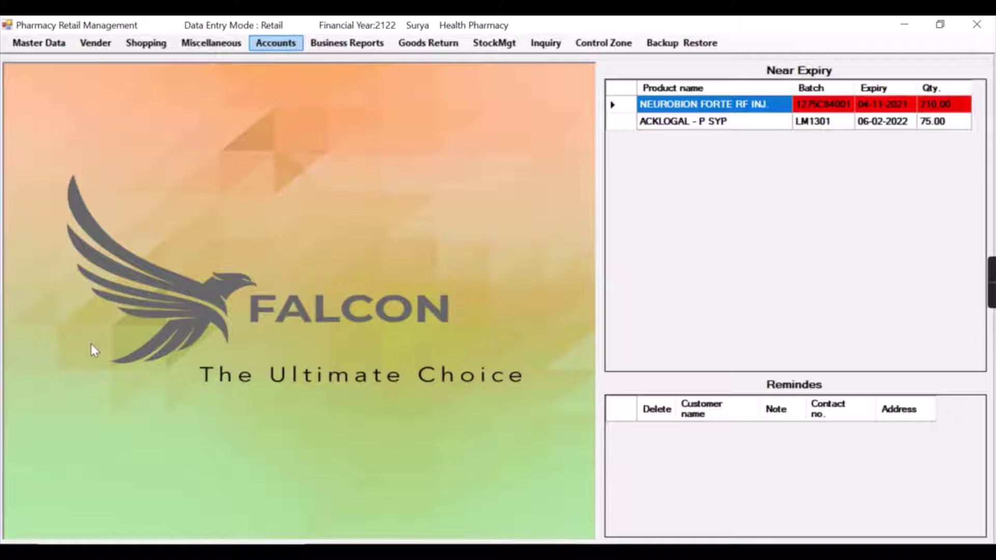
key("Down")
key("Return")
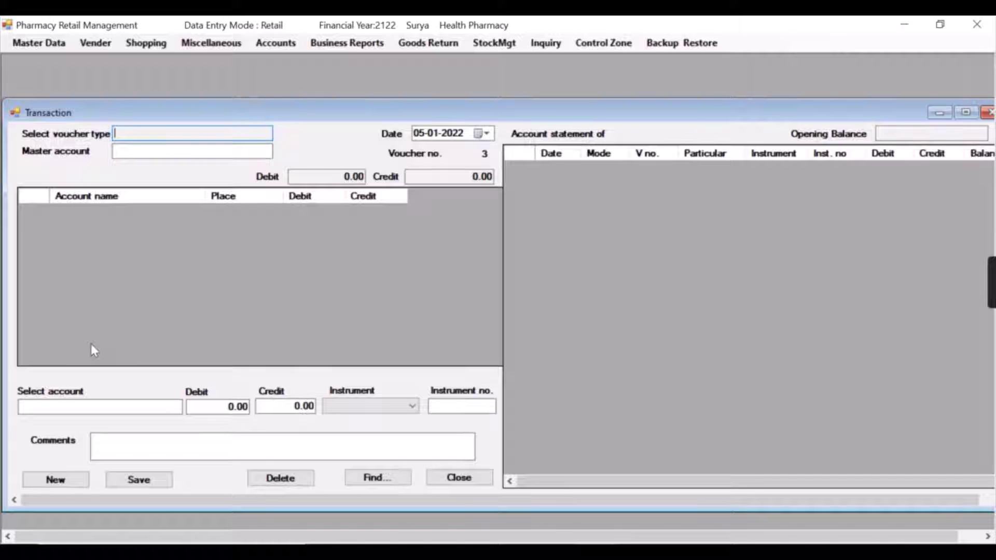
key("Return")
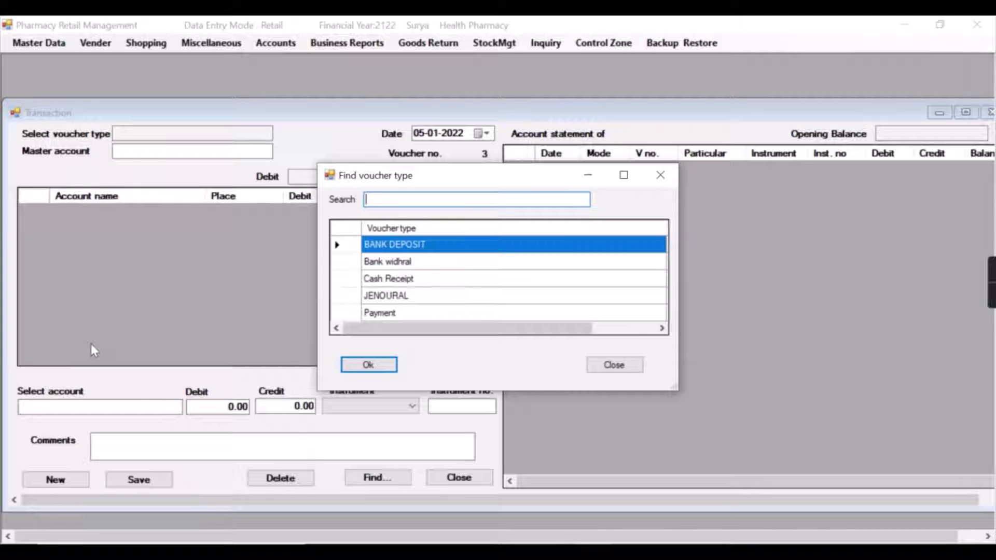
Choose Payment from the voucher types, giving Cash in hand as master account
key("Down")
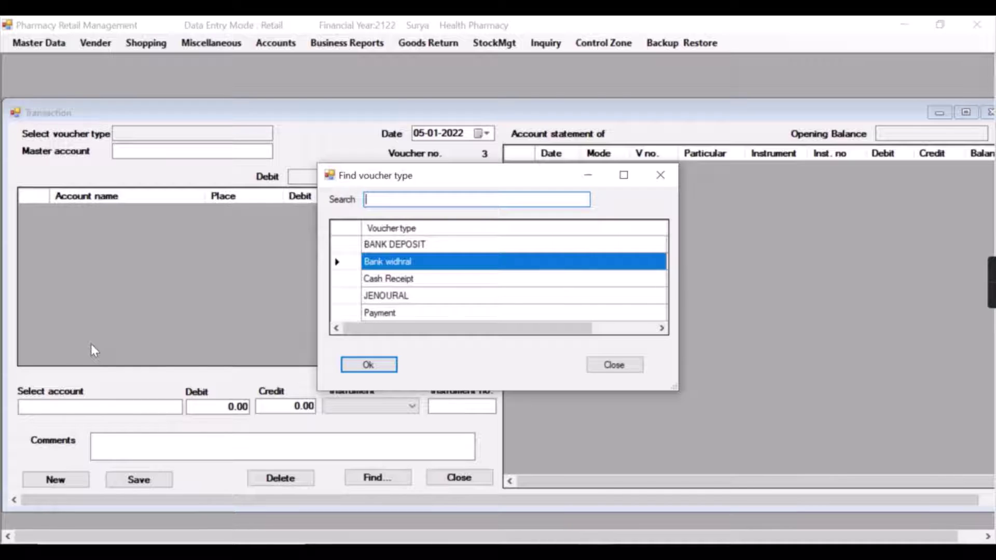
key("Down")
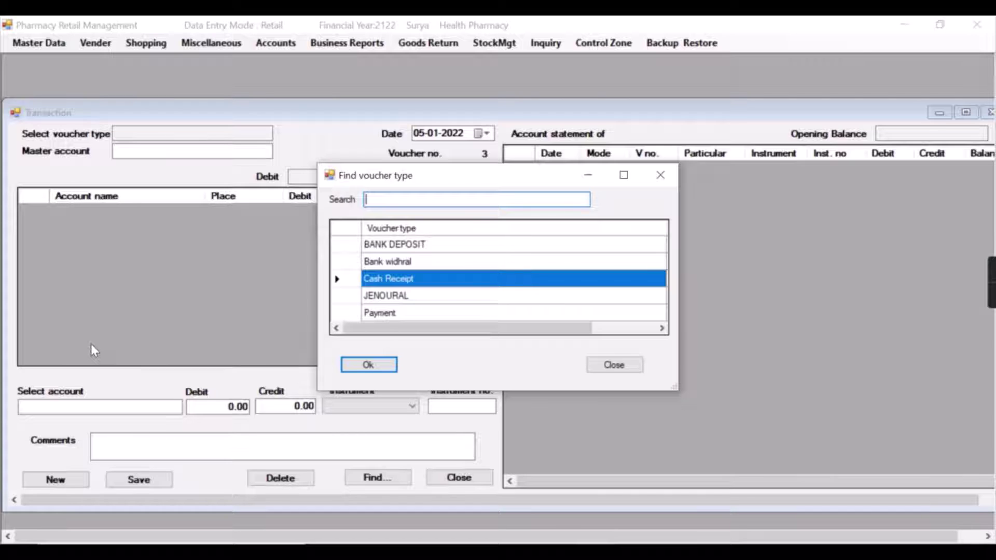
key("Down")
key("Down")
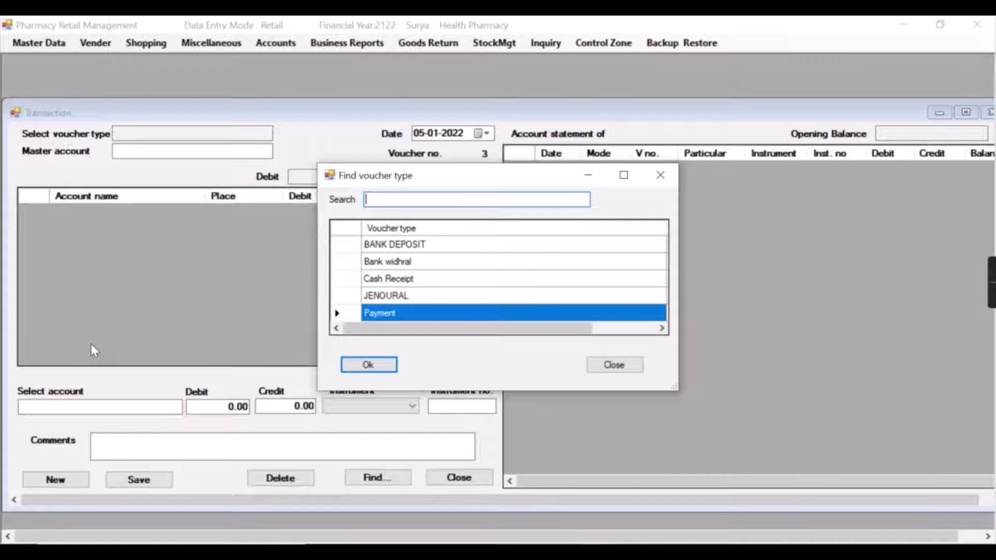
key("Return")
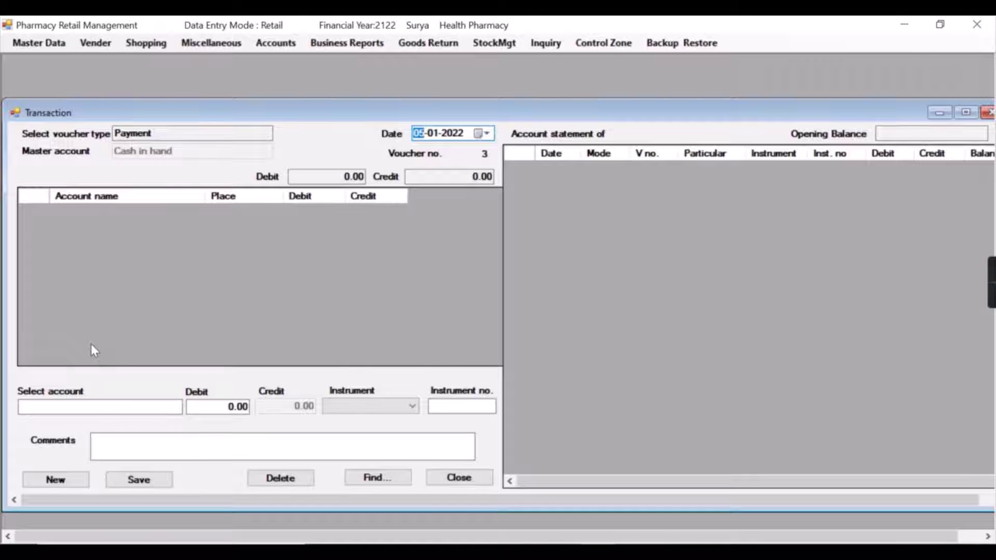
Date the voucher 01-01-2022 and pick GARG MEDICOSE as the account
type("01")
key("Return")
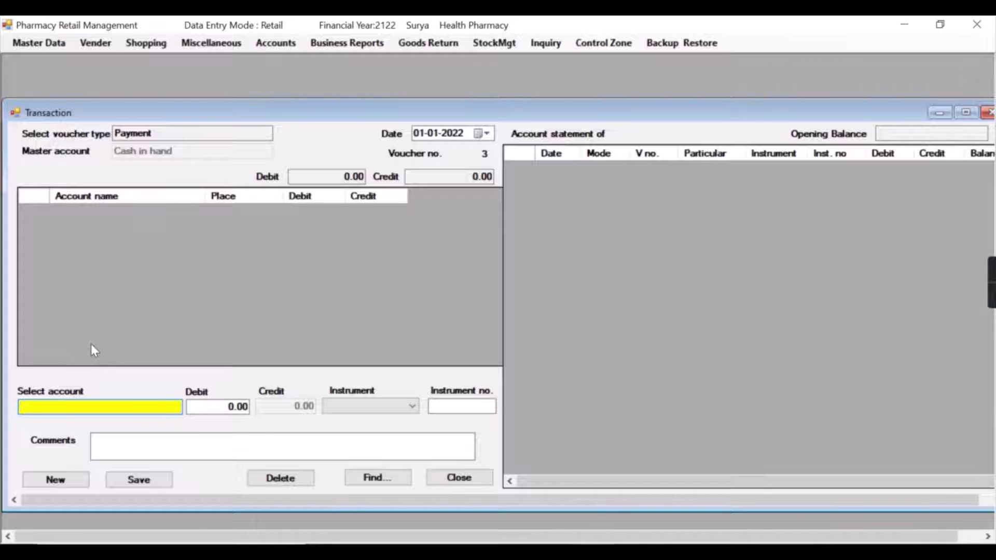
type("GA")
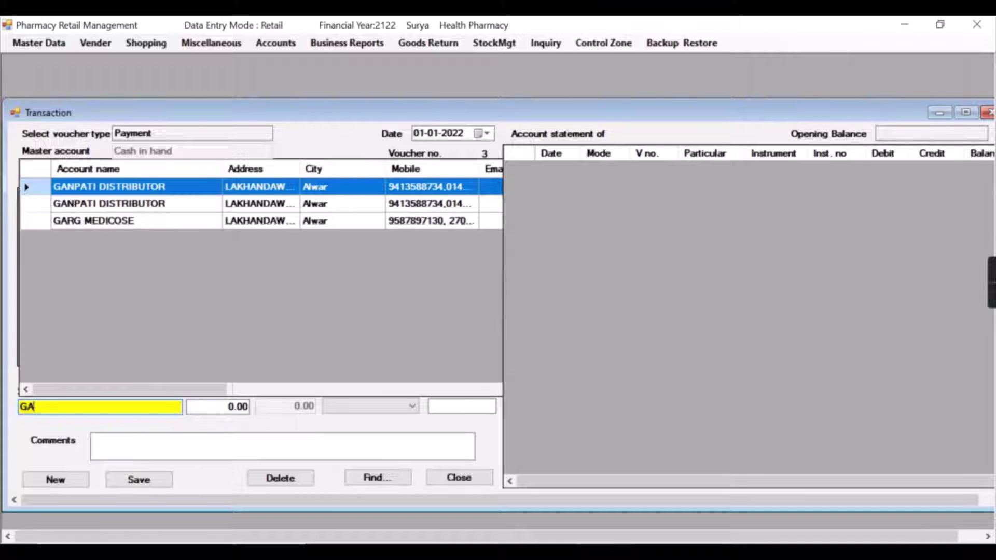
type("R")
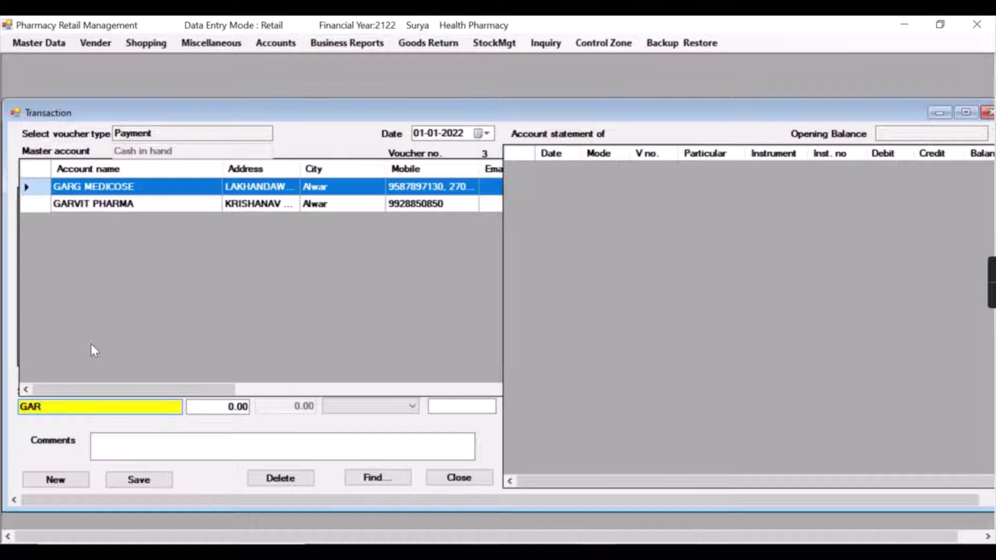
key("Return")
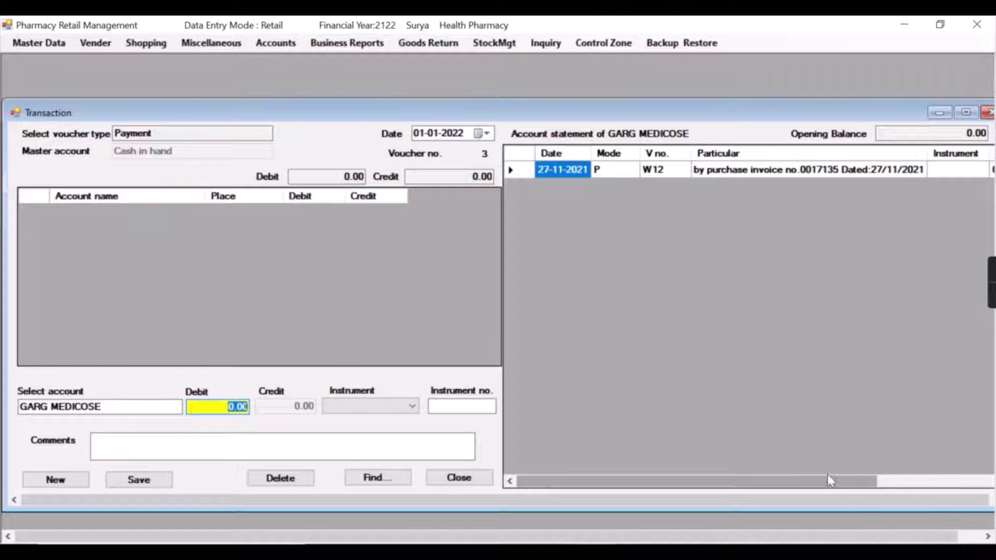
Enter a 3500 debit for GARG MEDICOSE with Cash as the instrument
left_click_drag(827, 474, 960, 451)
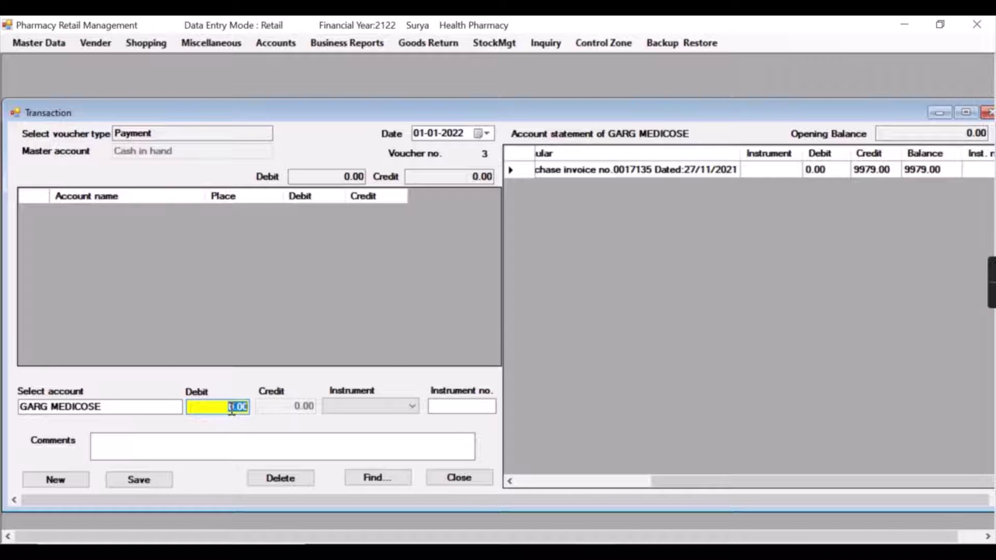
type("3500")
key("Return")
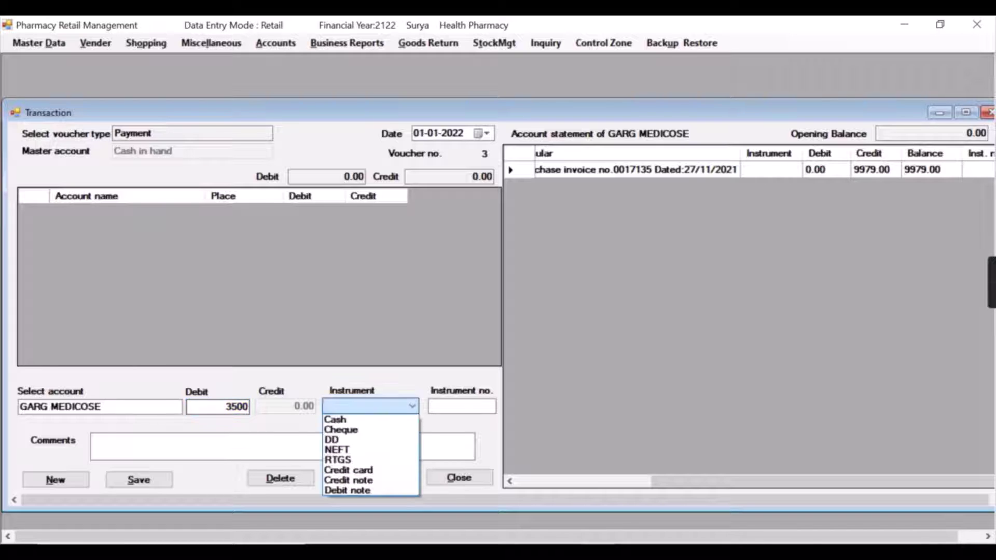
key("Down")
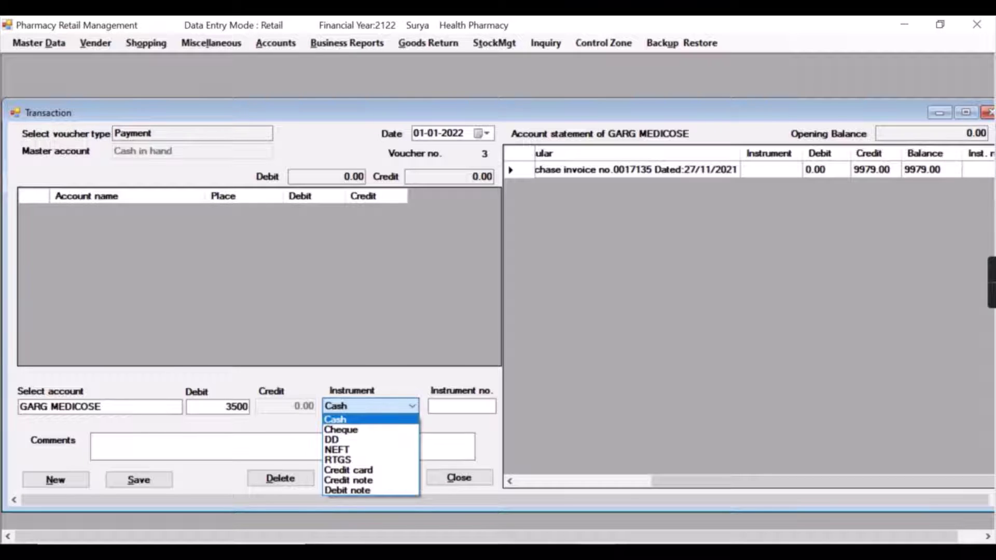
key("Return")
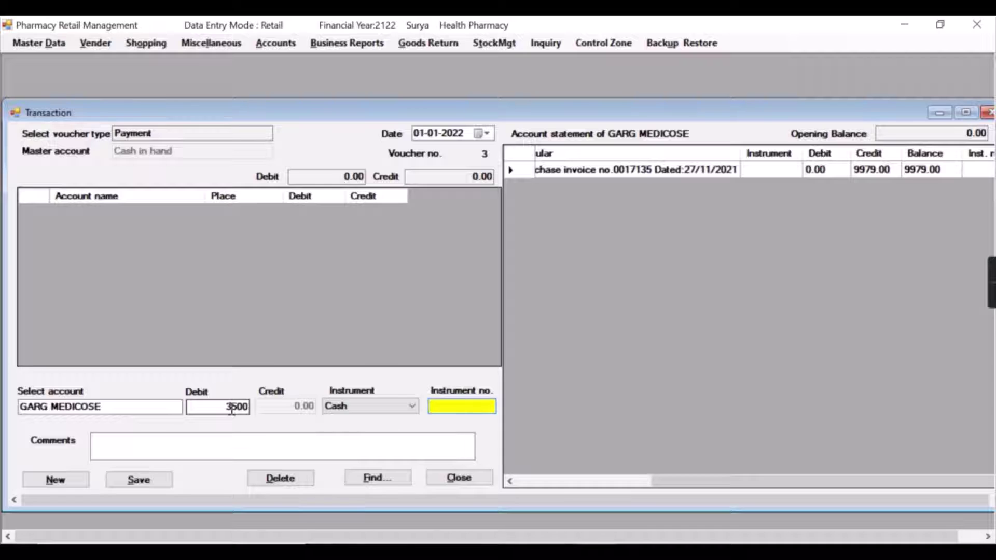
Add instrument number 12345 and a comment naming the giver, then save the voucher
type("12345")
key("Return")
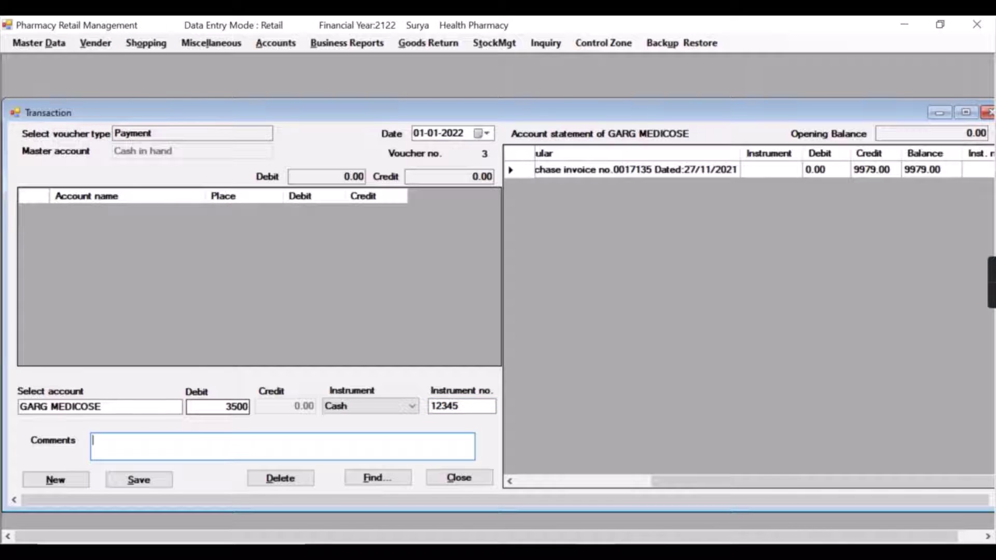
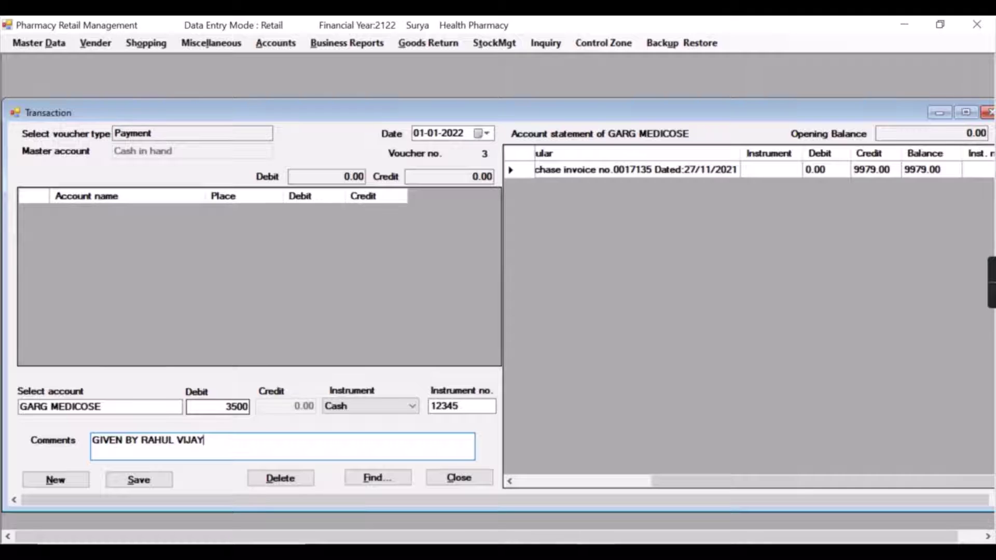
key("Tab")
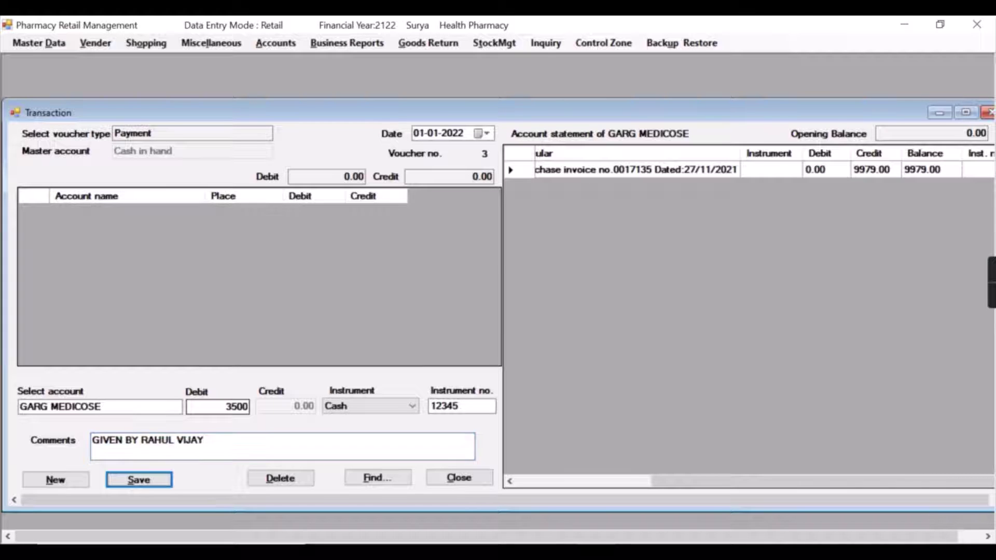
key("Return")
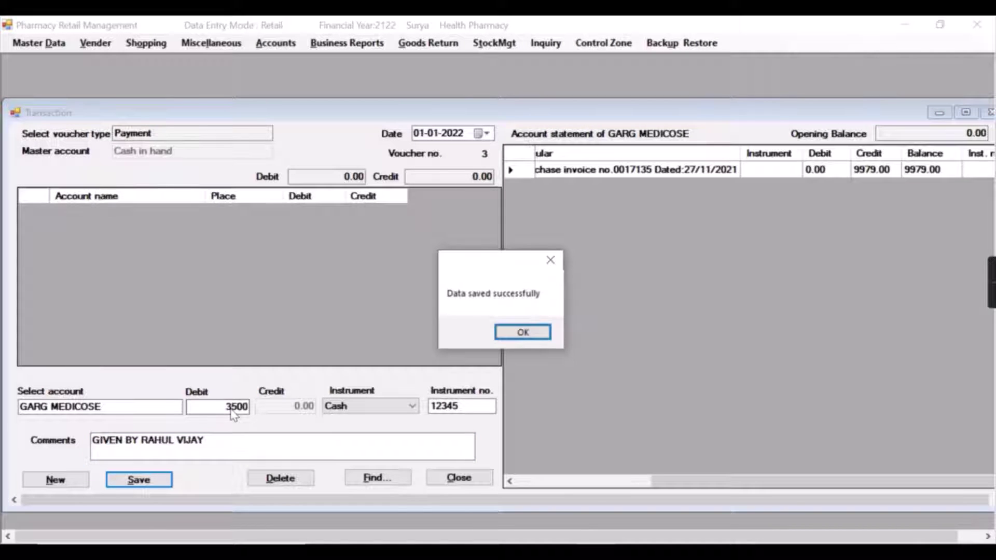
Dismiss the save message and scroll the statement to view the 6479.00 balance
key("Return")
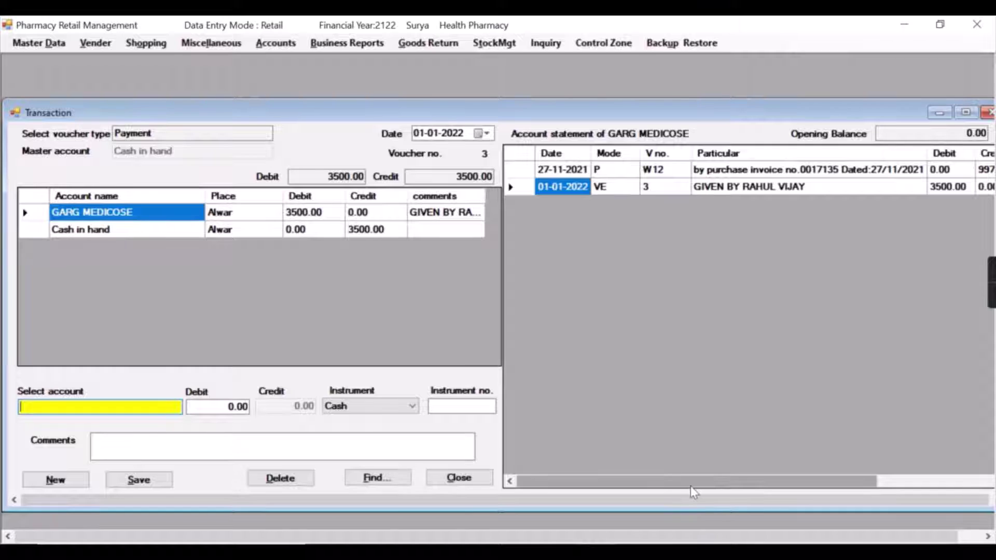
left_click_drag(690, 483, 853, 488)
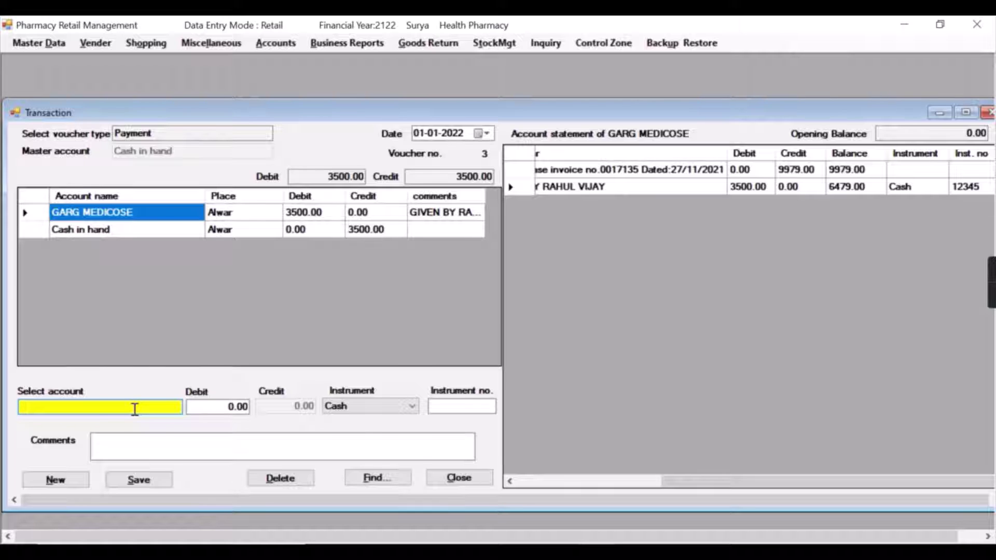
Select MANOJ AGENCIES as the payee account
key("BackSpace")
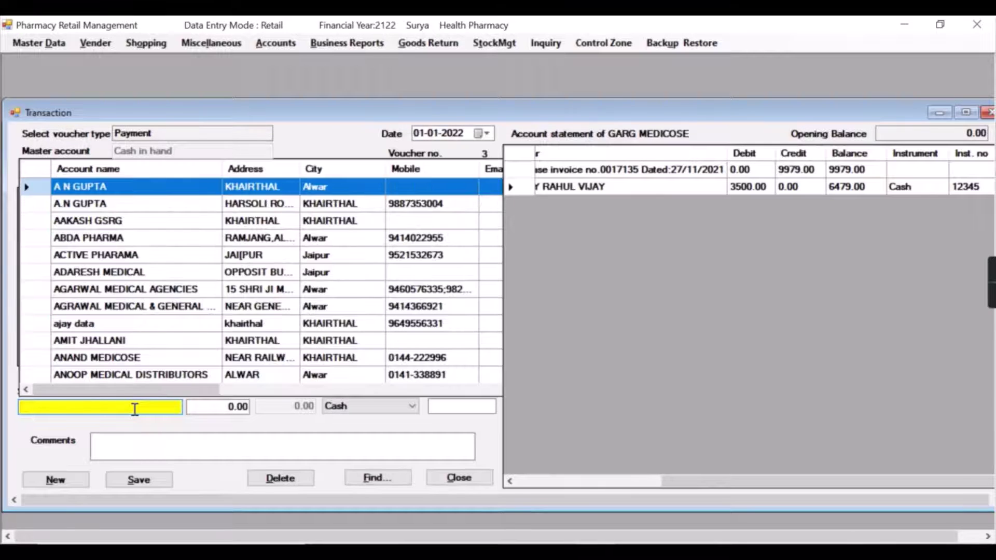
type("ADR")
key("BackSpace")
key("BackSpace")
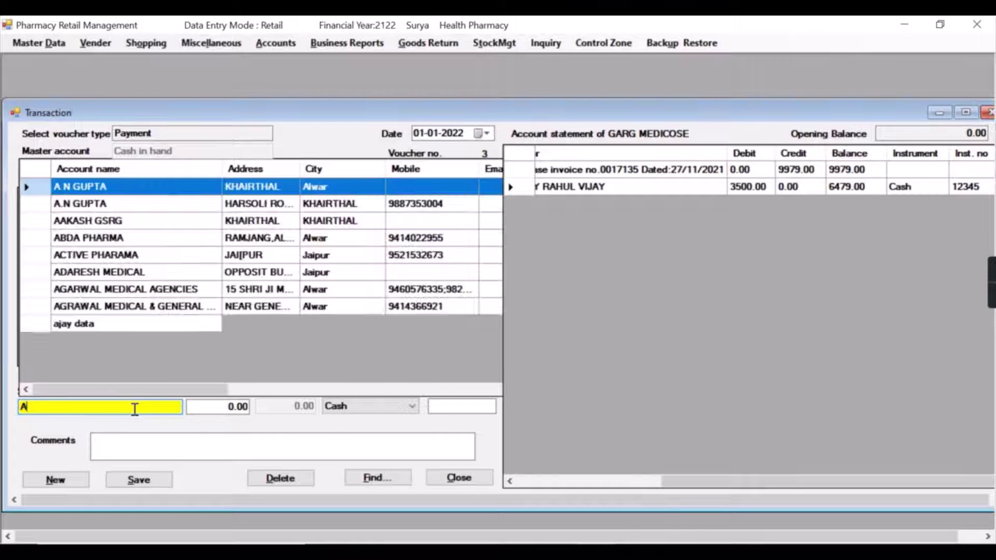
key("BackSpace")
type("MAN")
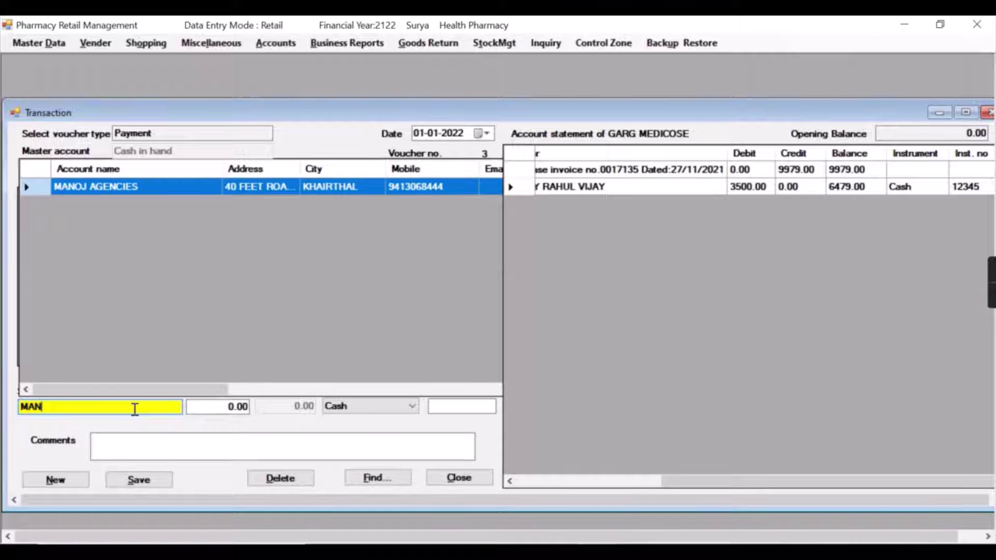
key("Return")
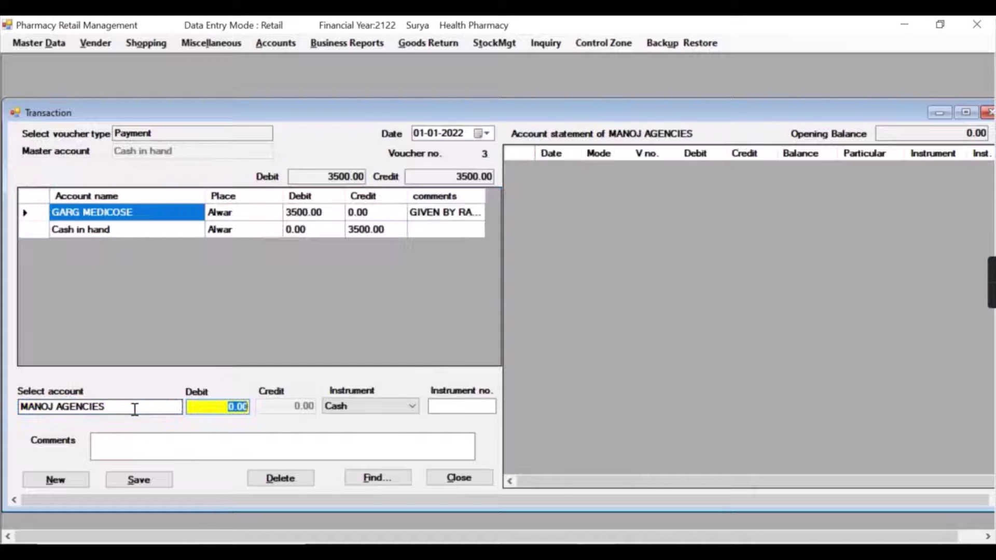
Save a 2350 Cash payment with instrument number 12367 and a comment naming the payer
type("2350")
key("Return")
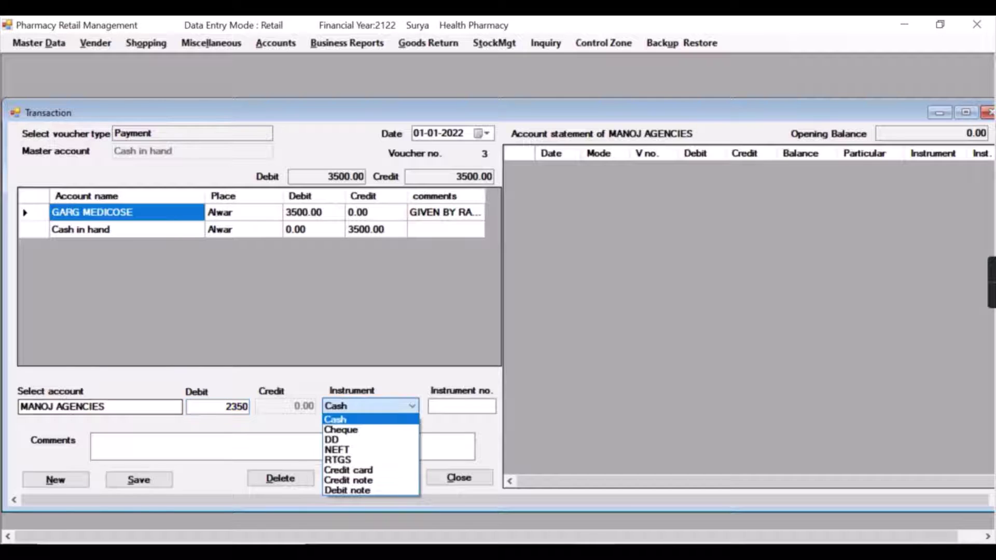
key("Return")
type("12")
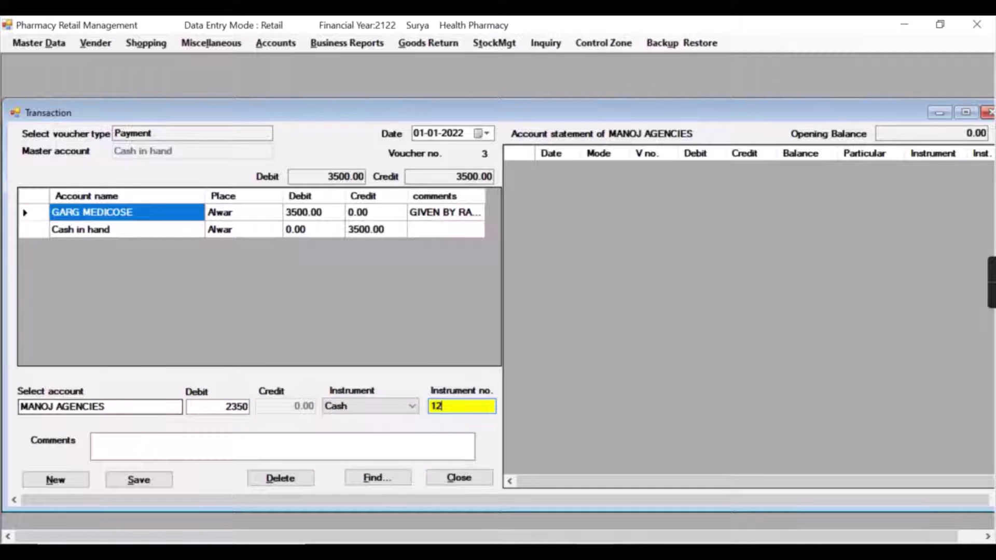
type("367")
key("Return")
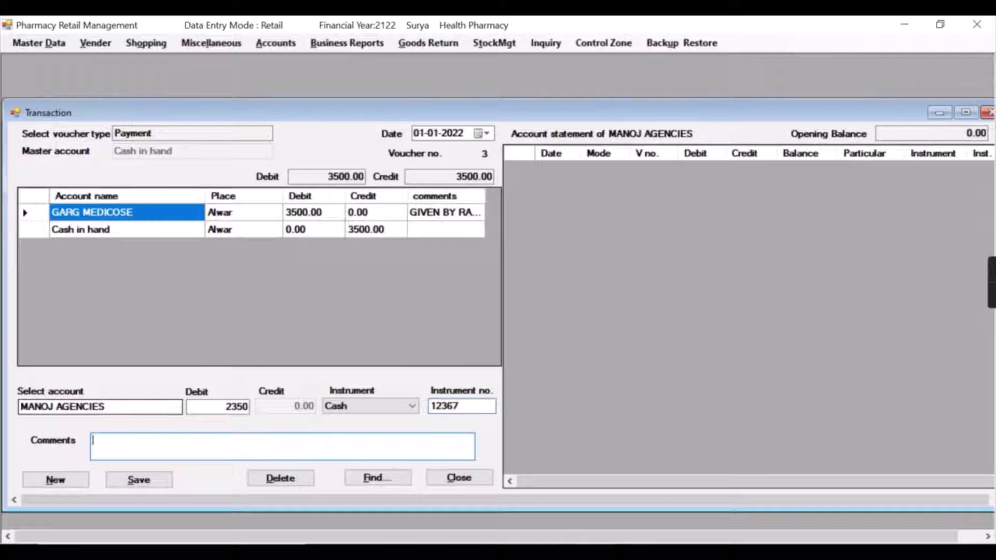
type("GIVEN BY RAHUL")
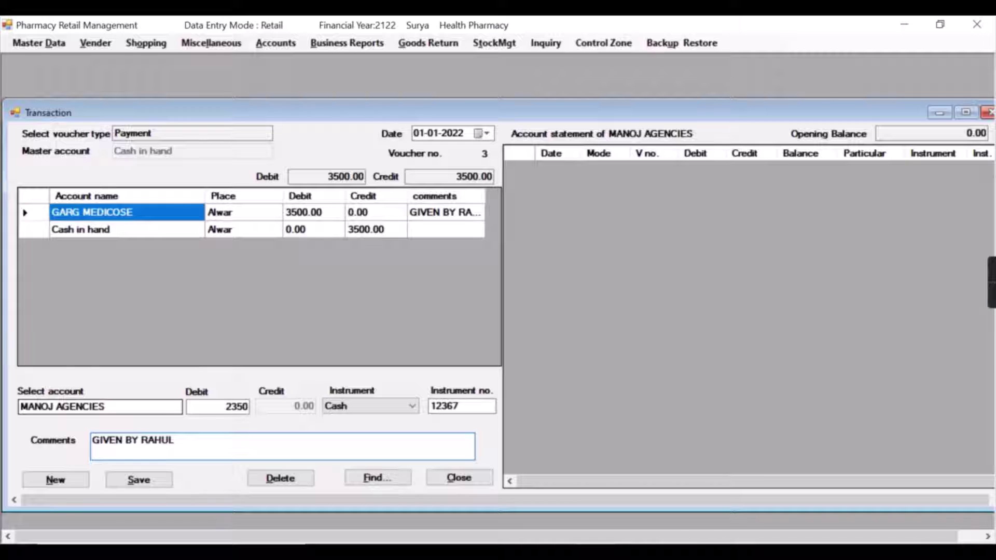
key("Tab")
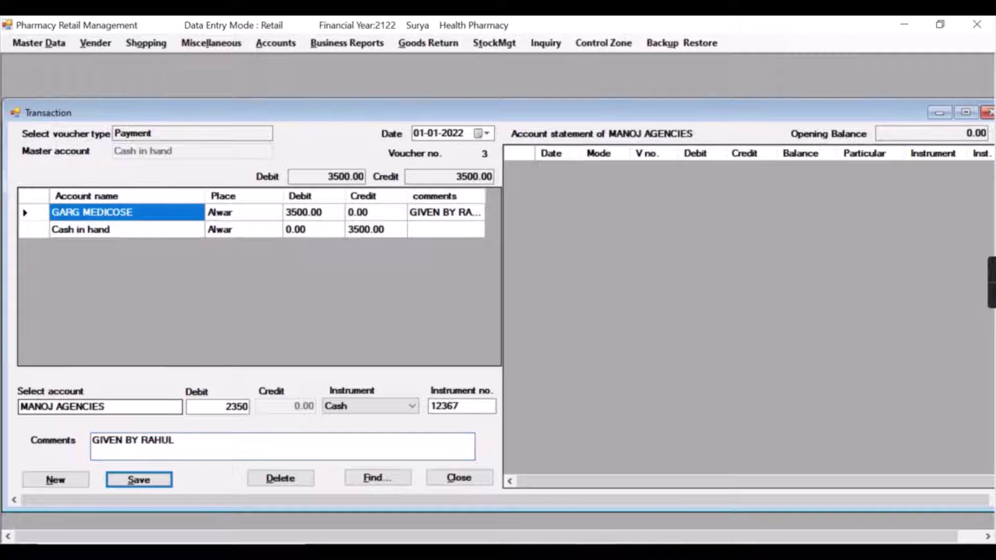
key("Return")
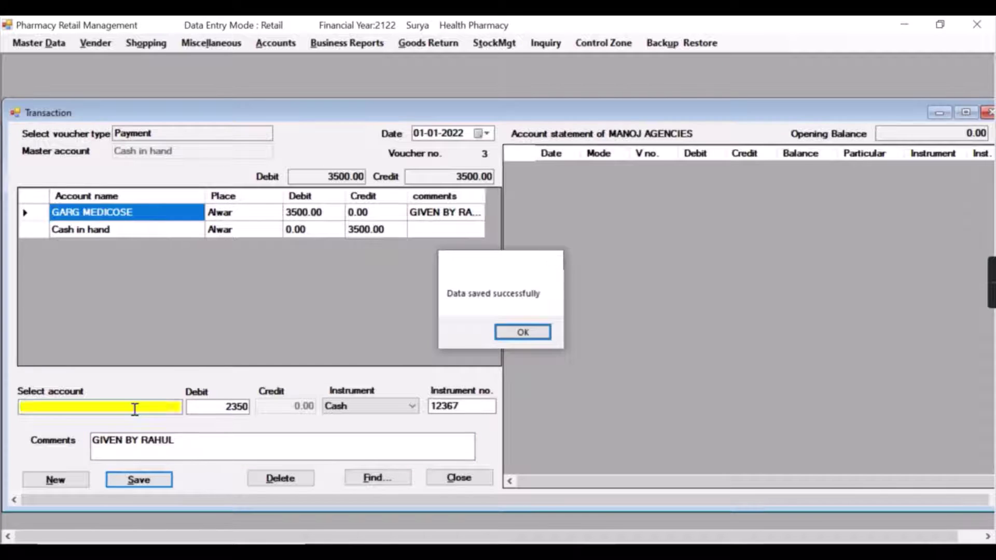
Confirm the save, check the instrument number in the statement, and reselect the MANOJ AGENCIES line
key("Return")
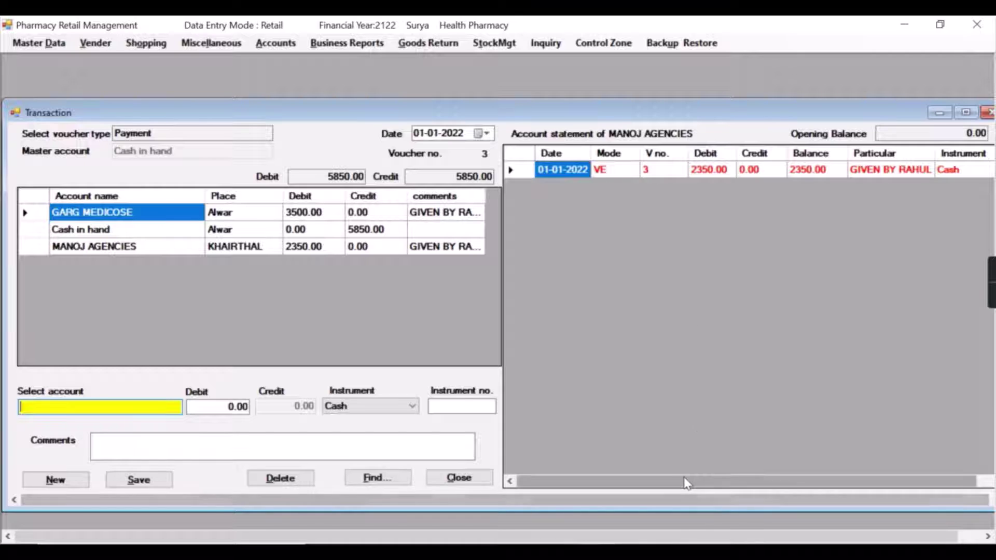
left_click_drag(686, 483, 834, 490)
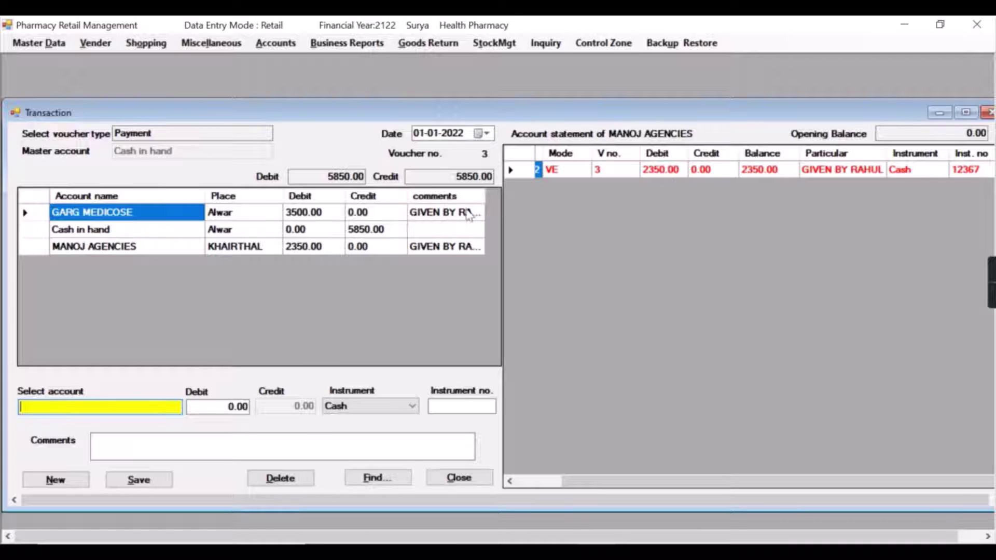
left_click(174, 250)
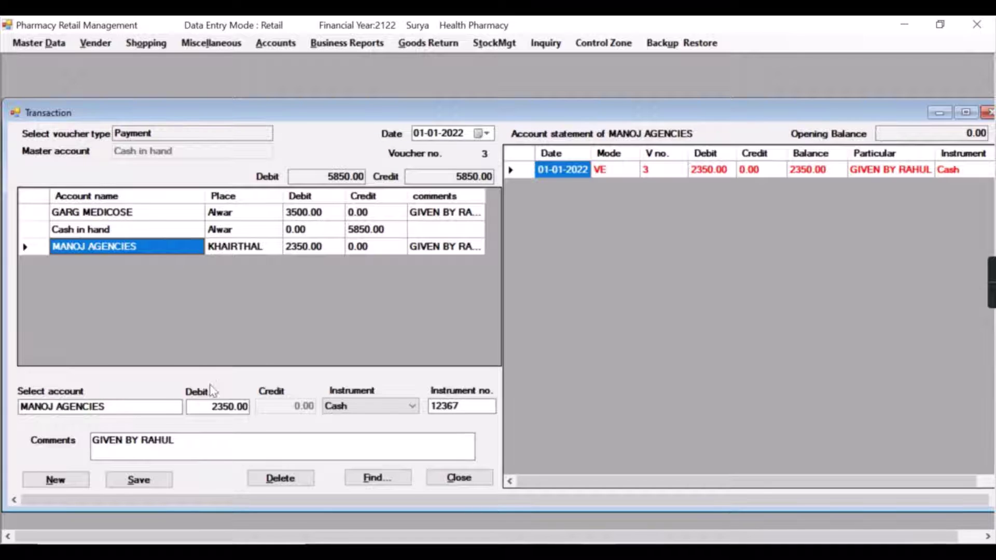
Change the MANOJ AGENCIES debit from 2350.00 to 200.00 and save the correction
left_click(236, 408)
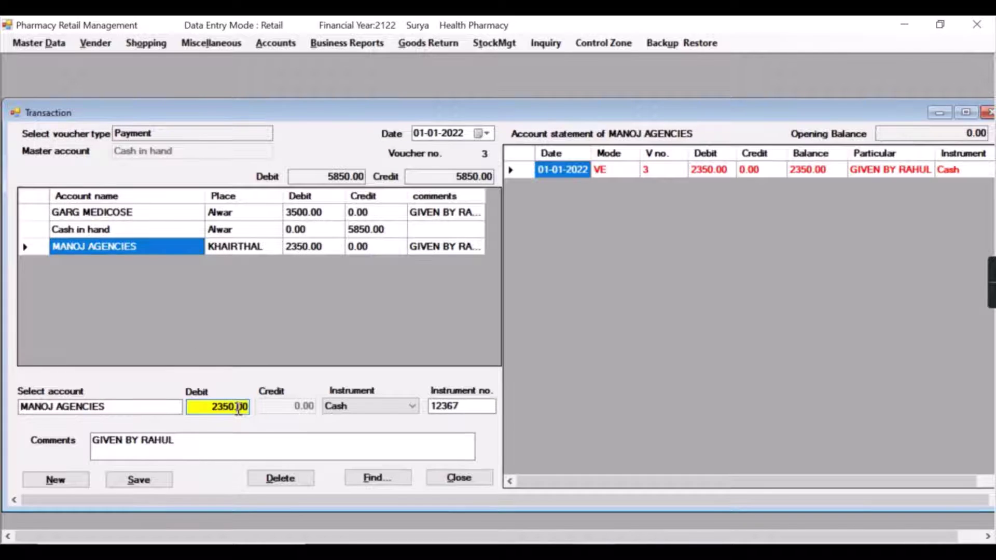
key("BackSpace")
key("BackSpace")
key("BackSpace")
type("00")
key("Tab")
key("Tab")
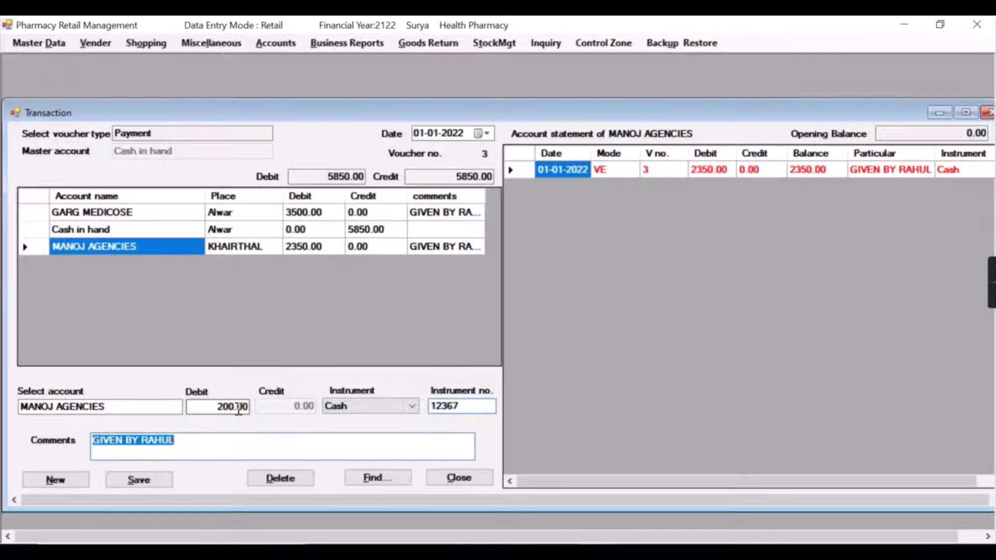
key("Tab")
key("Return")
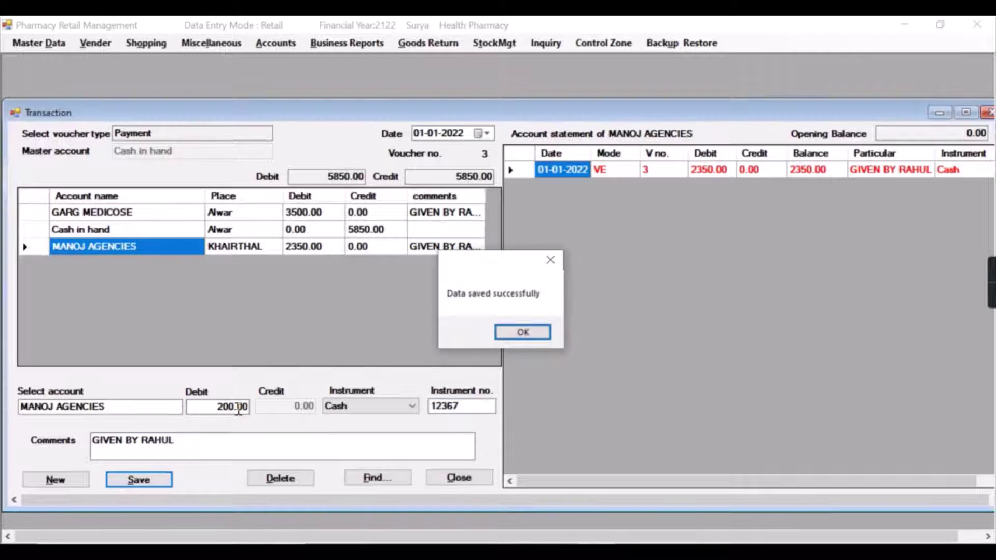
key("Return")
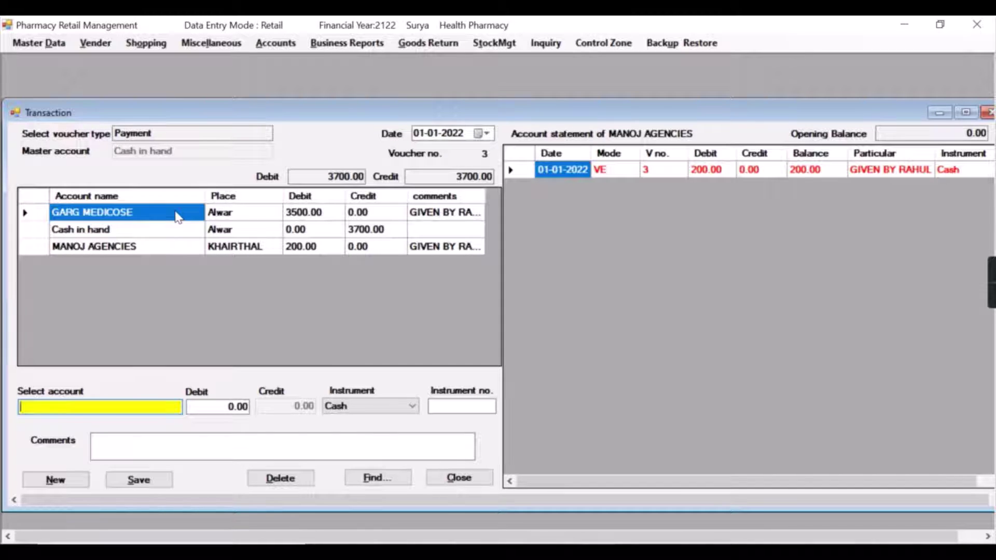
Select the MANOJ AGENCIES line and delete it from the voucher, acknowledging the message
left_click(175, 249)
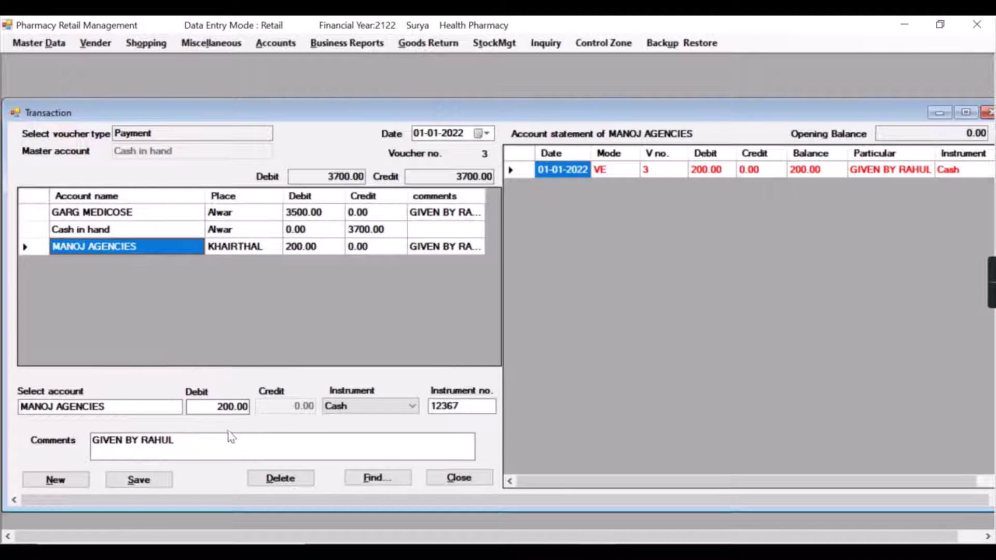
left_click(285, 484)
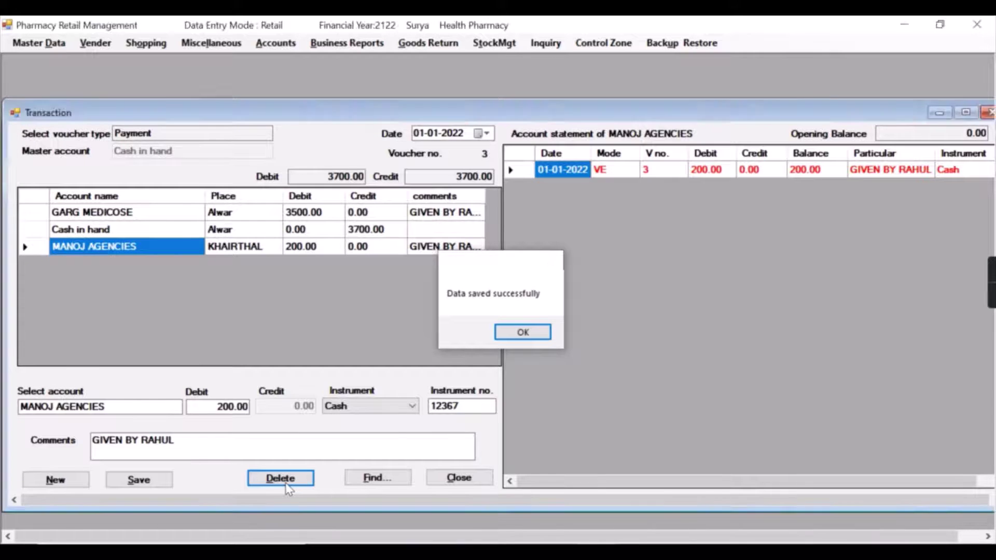
key("Return")
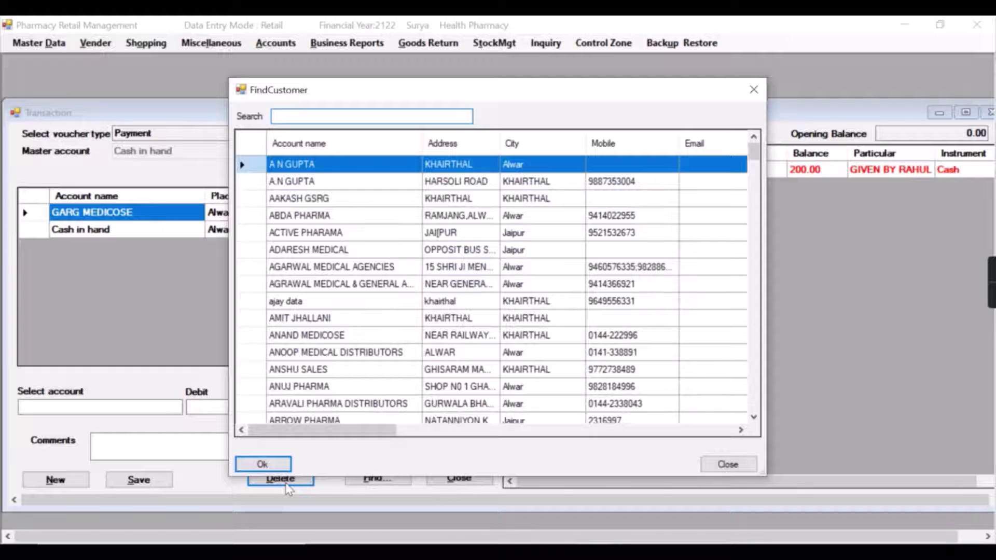
Save a 2345 Cash payment to ABDA PHARMA with instrument no. 0987 and a given-by comment
key("Down")
key("Down")
key("Down")
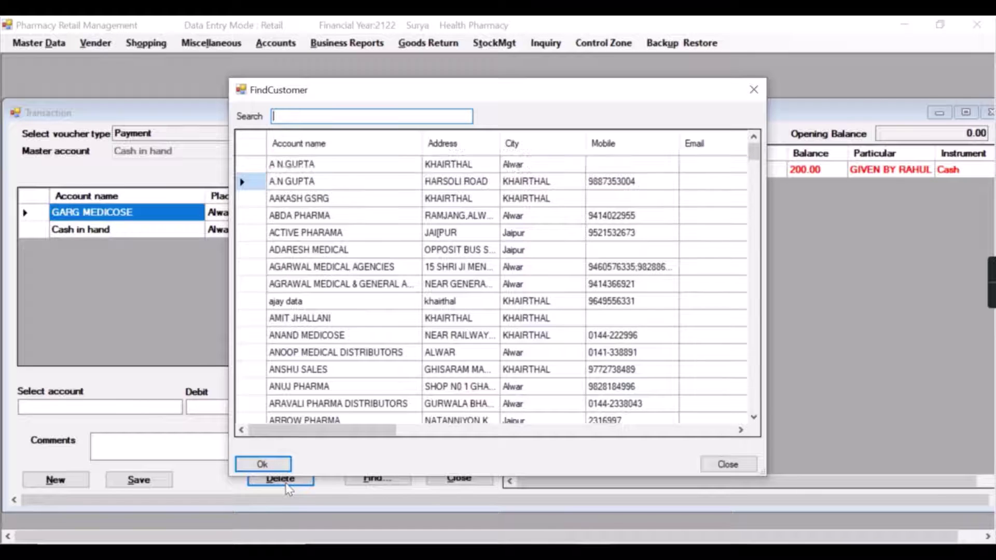
key("Return")
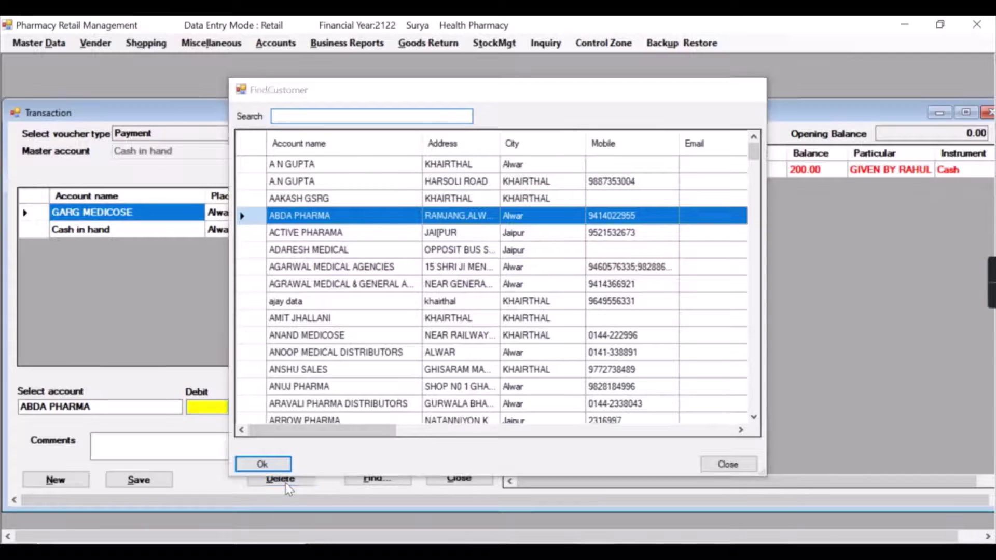
type("2345")
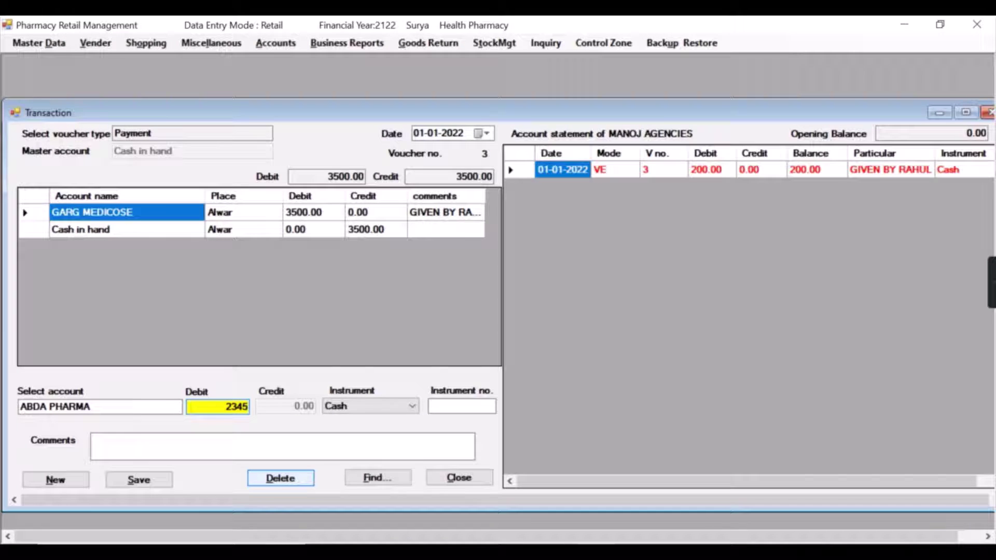
key("Return")
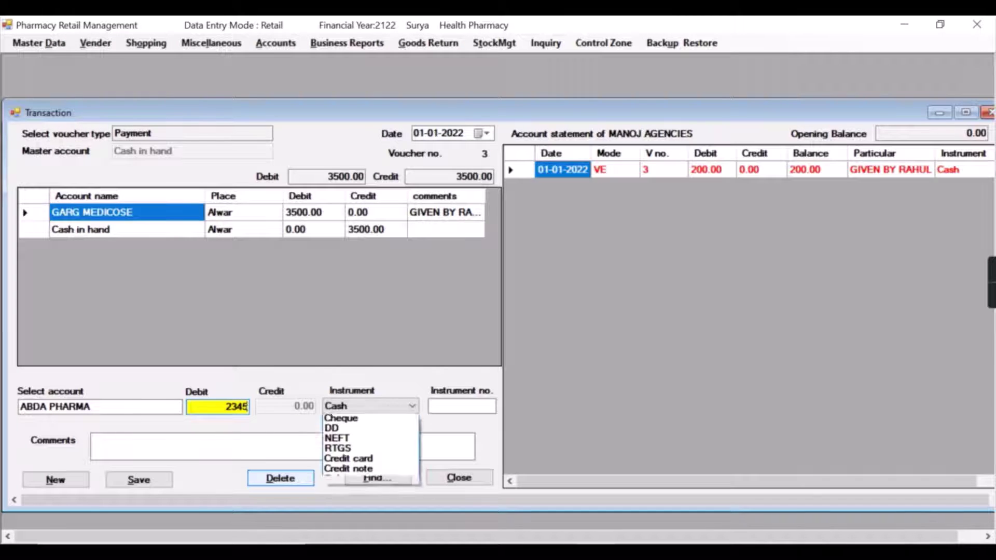
key("Return")
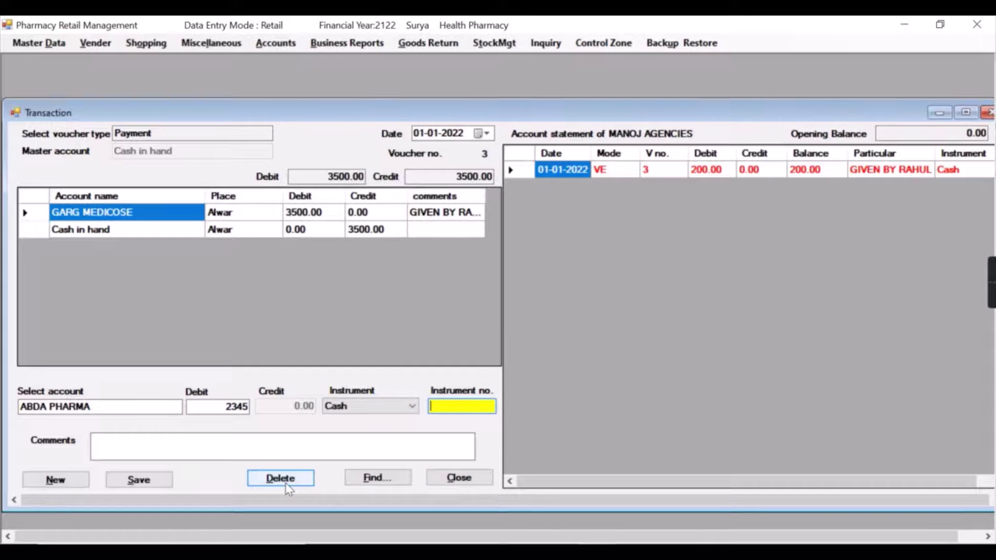
type("0987")
key("Return")
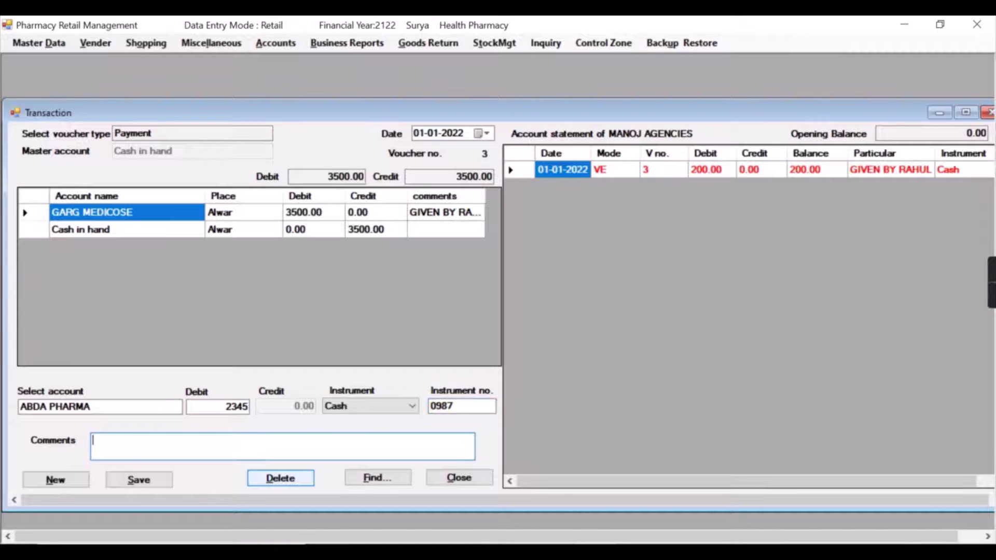
type("GIVEN BY MANOJ")
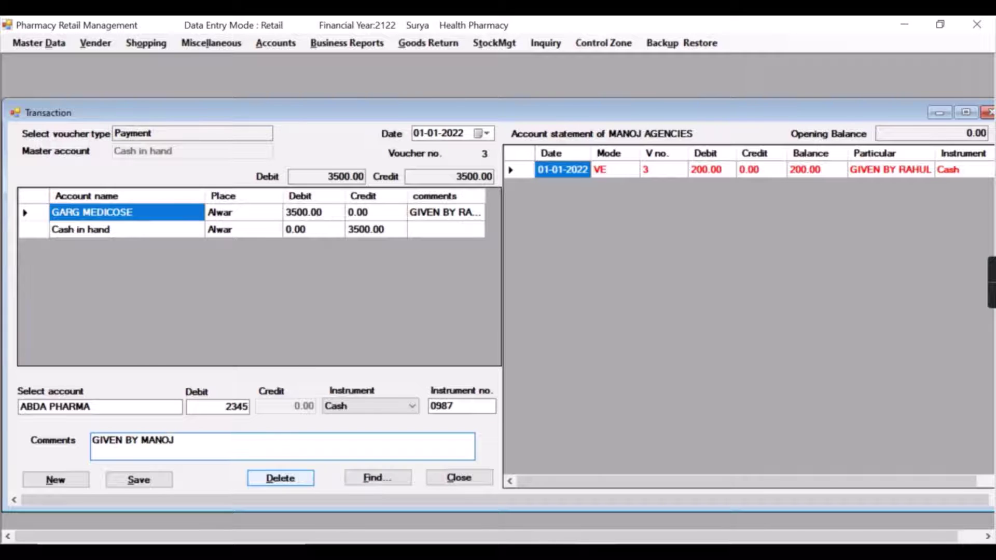
key("Return")
key("Return")
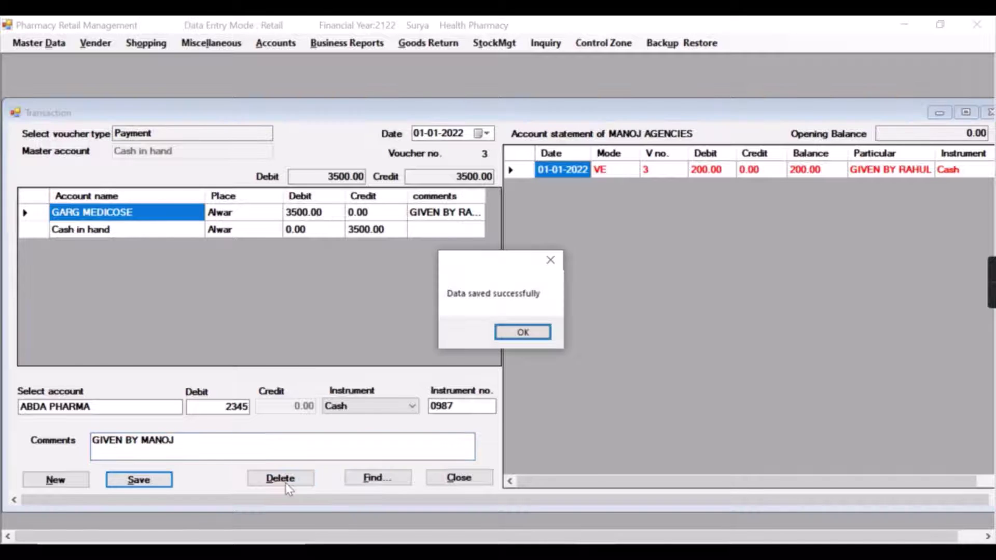
key("Return")
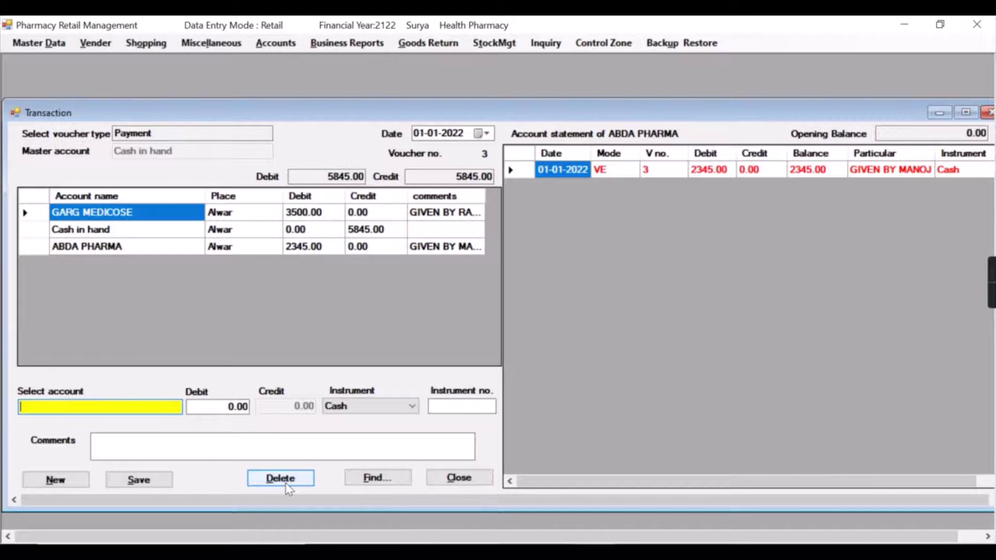
Close the previous transaction and start a new entry from Accounts > Voucher entry
left_click(282, 479)
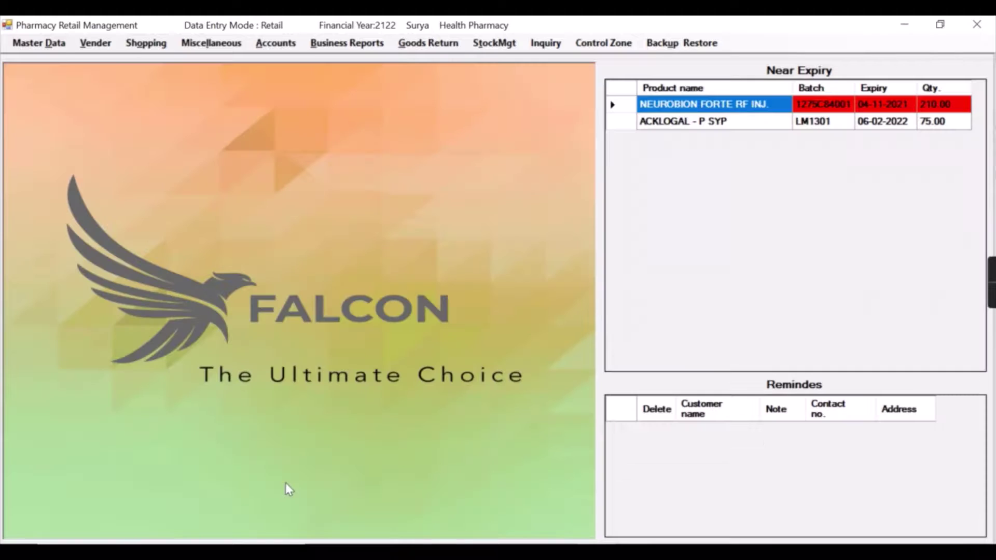
left_click(279, 47)
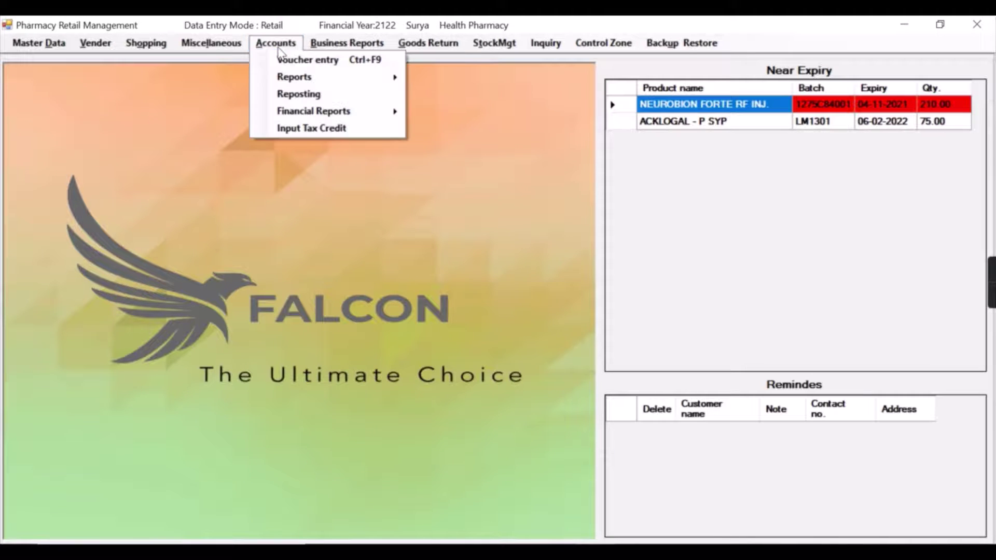
left_click(294, 61)
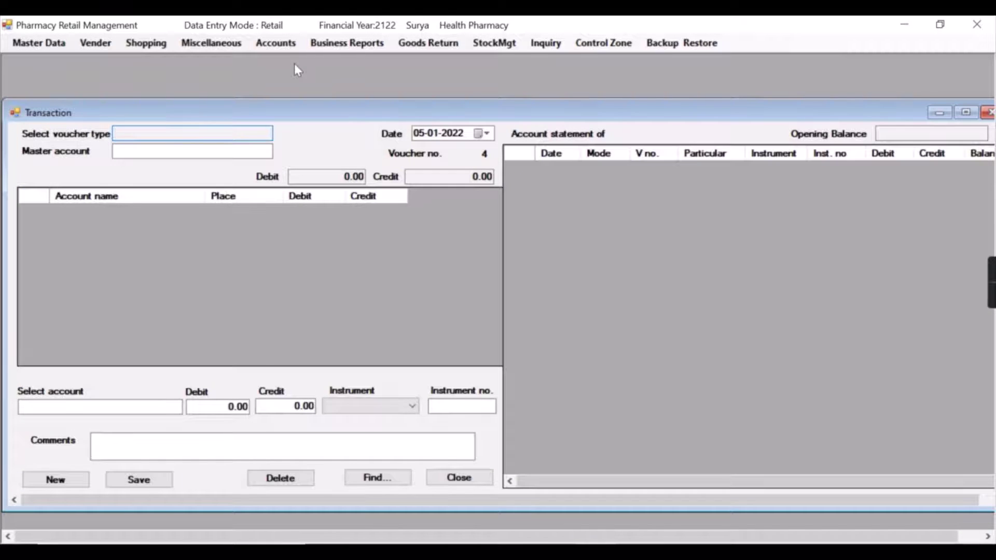
Set the voucher type to Bank widhral and the date to 04-01-2022
key("Return")
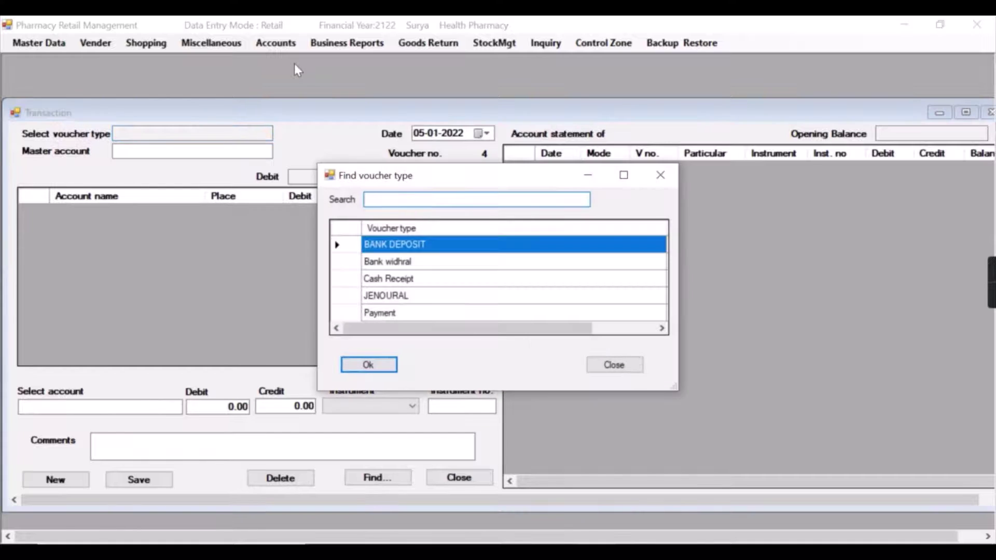
key("Down")
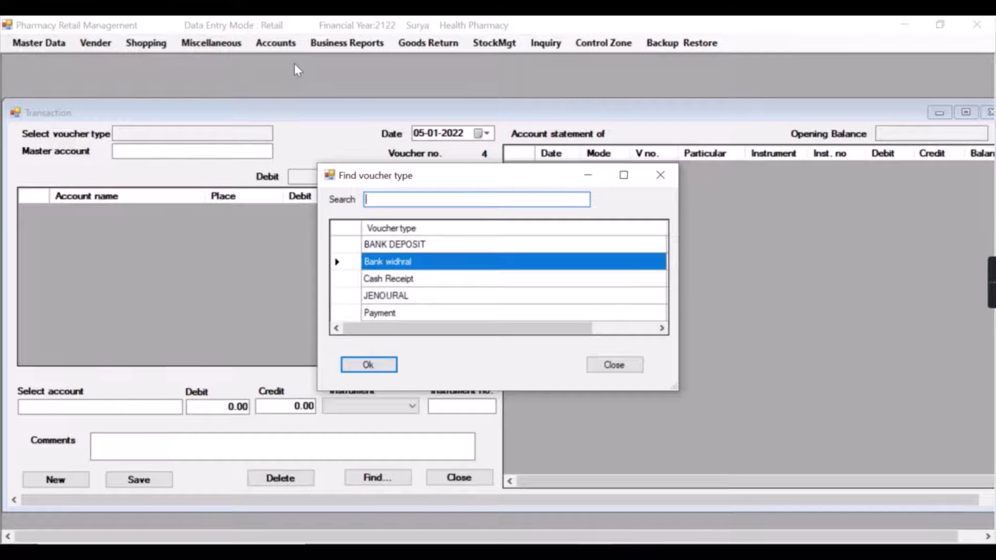
key("Return")
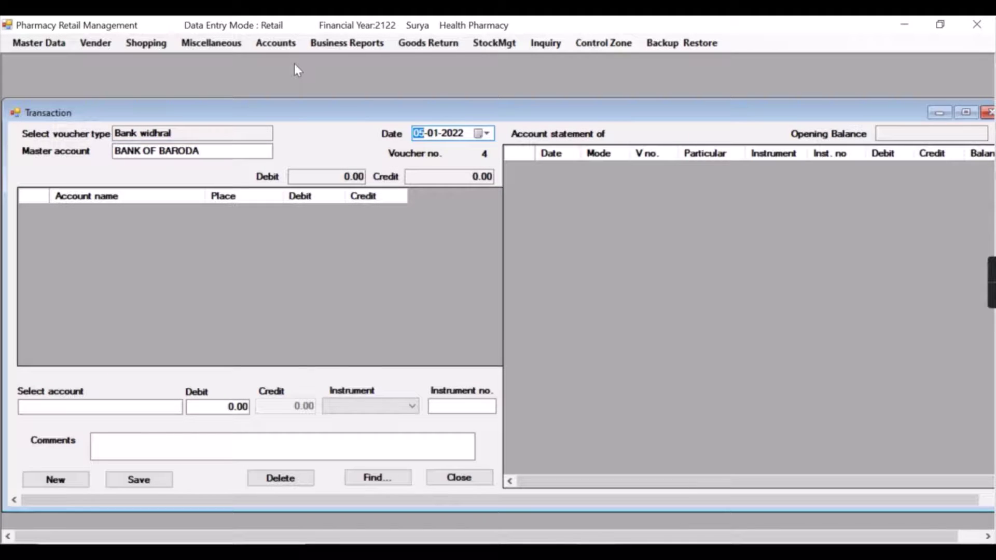
key("Down")
key("Return")
key("Return")
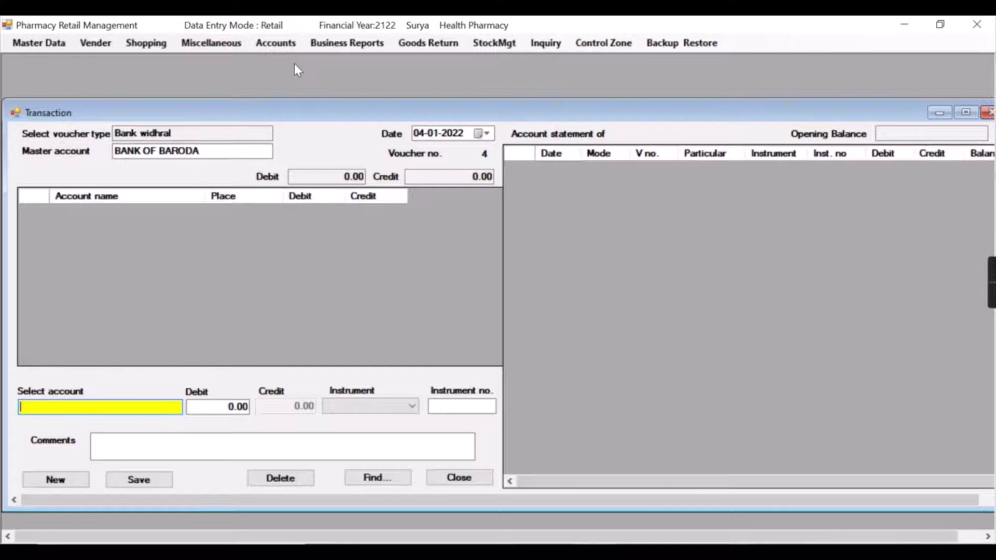
Select Singhal Traders and enter a 4535 debit, correcting the mistyped 2345
type("SINGH")
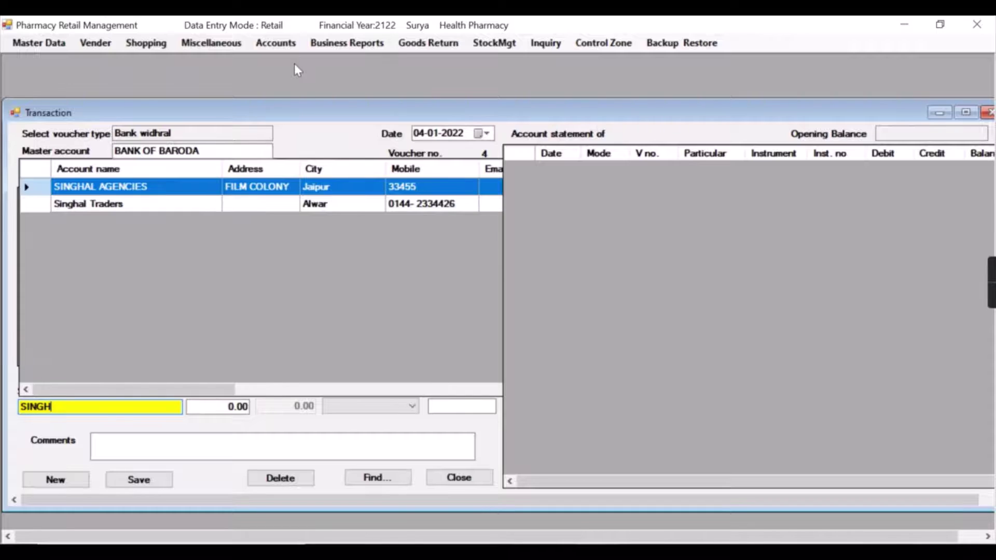
key("Down")
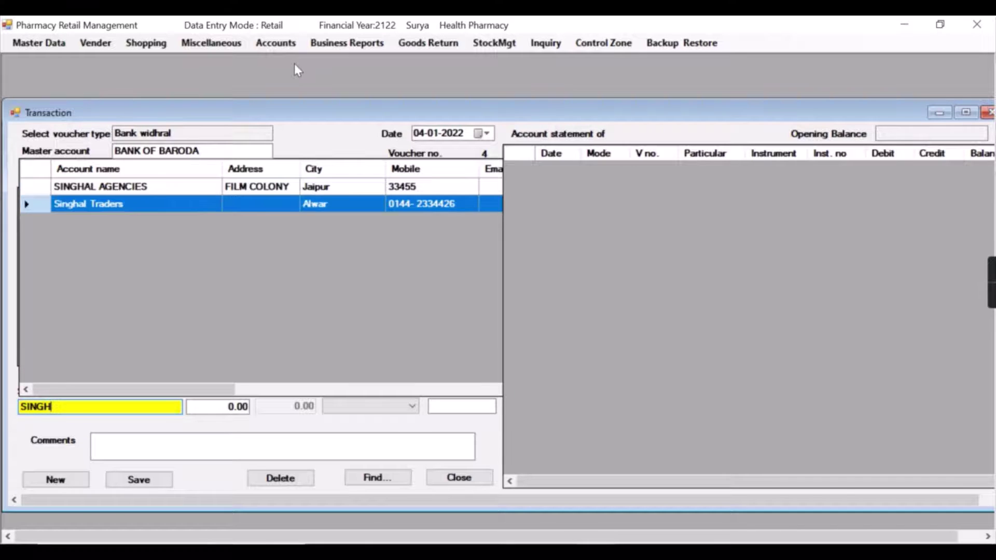
key("Return")
type("2345")
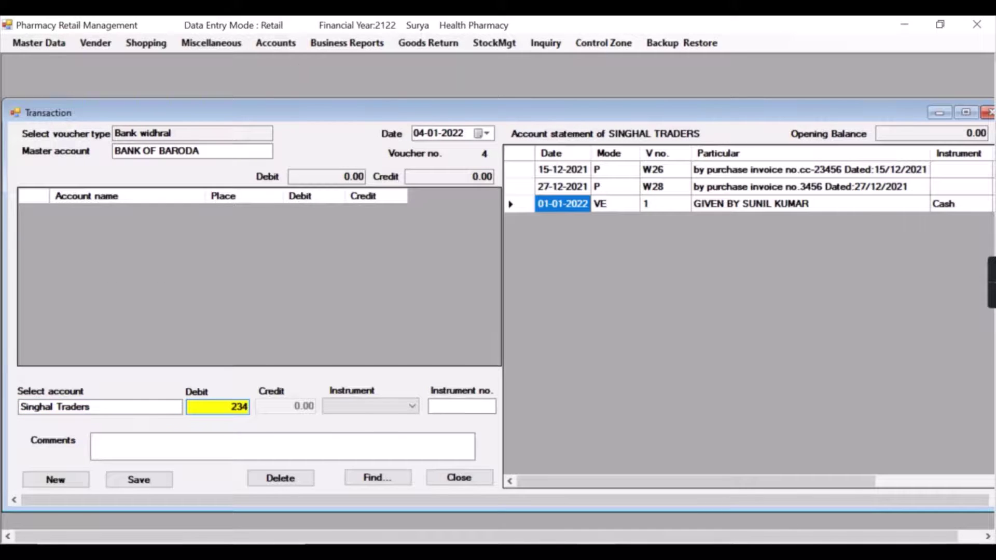
key("BackSpace")
key("BackSpace")
key("BackSpace")
key("BackSpace")
type("4535")
Pay by Cheque number 16784 and save the withdrawal voucher
key("Return")
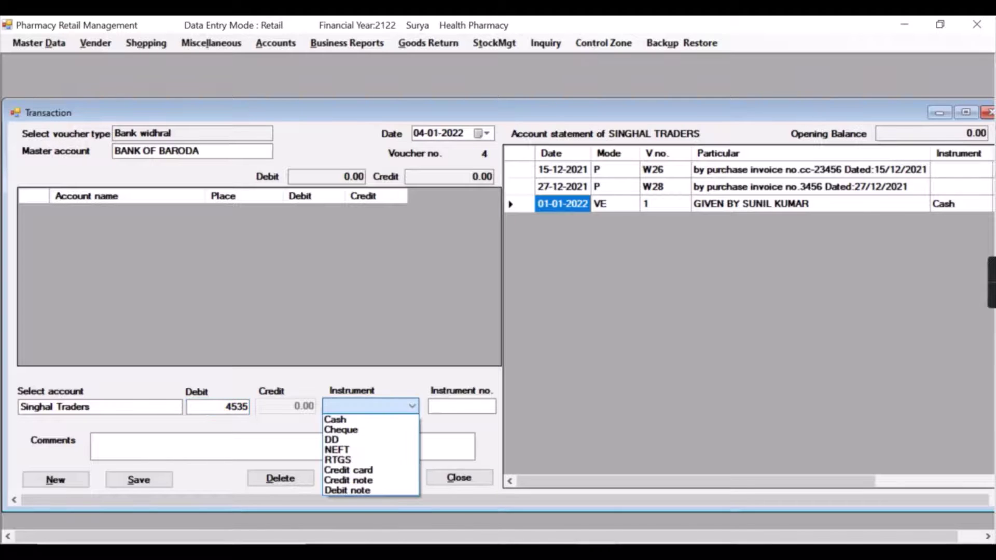
key("Down")
key("Down")
key("Return")
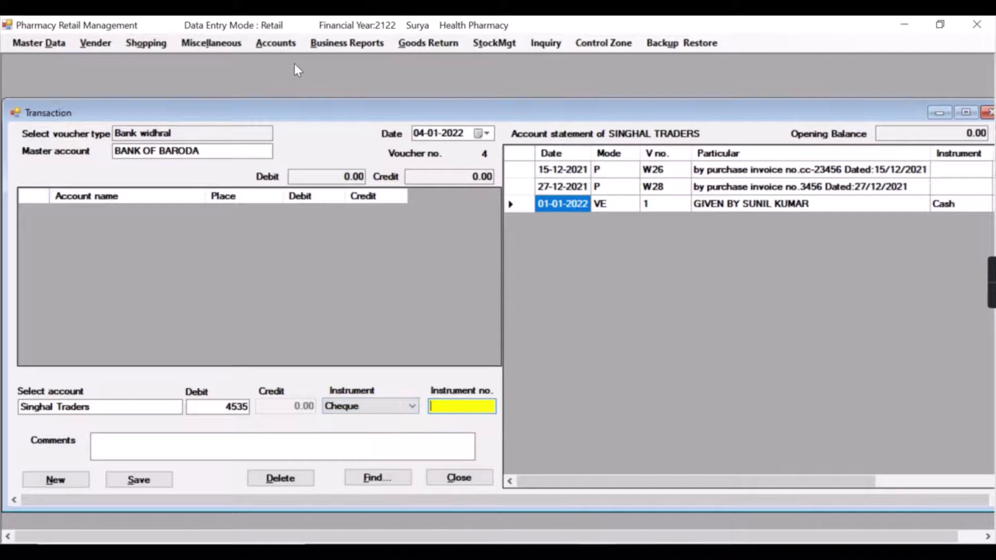
type("16784")
key("Return")
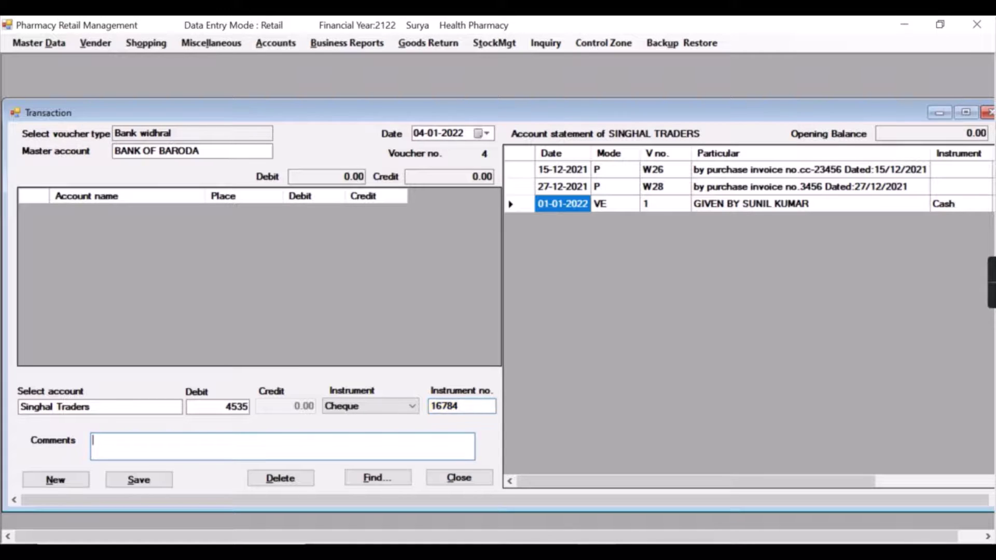
key("Return")
key("Return")
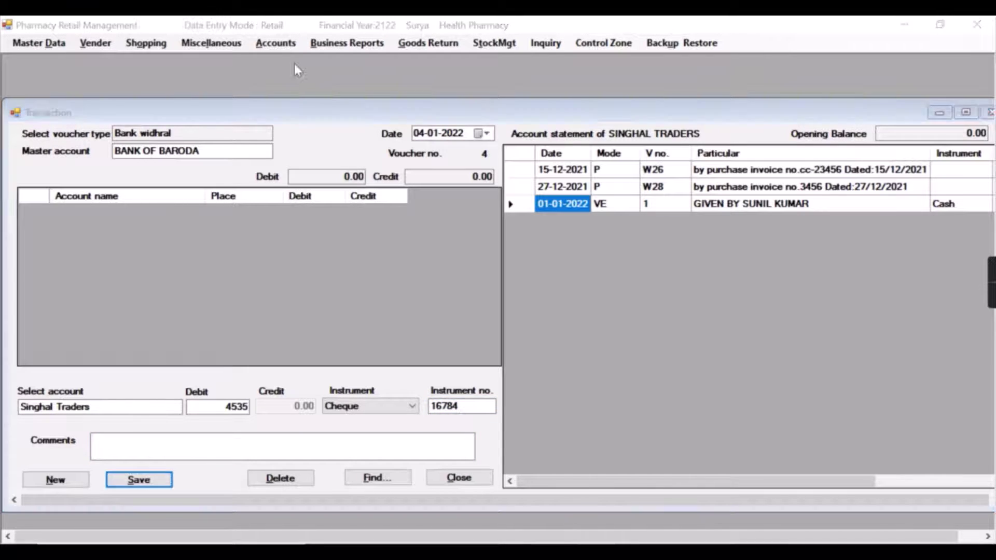
key("Return")
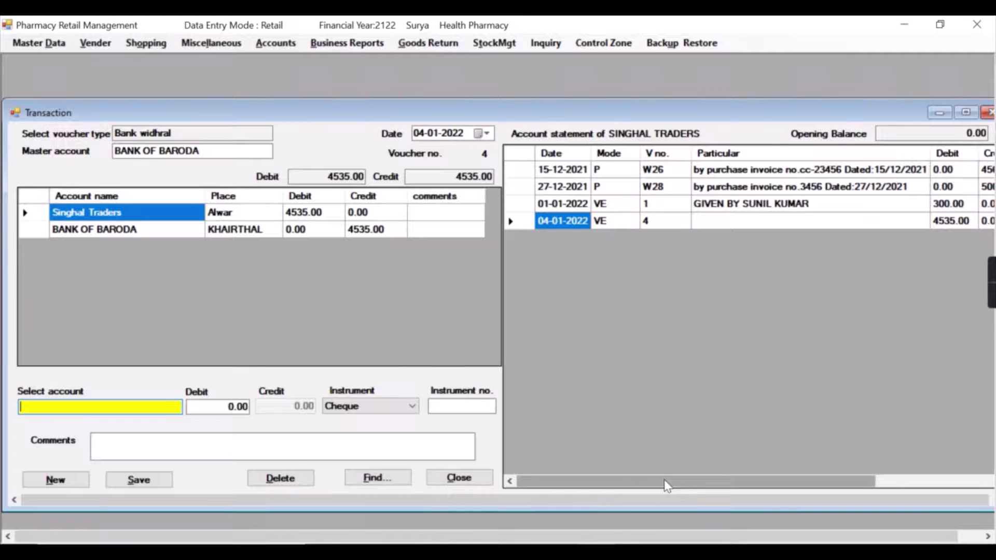
Scroll the statement to check Balance and Inst. no for the 4535 entry, then close the voucher
left_click_drag(667, 485, 850, 488)
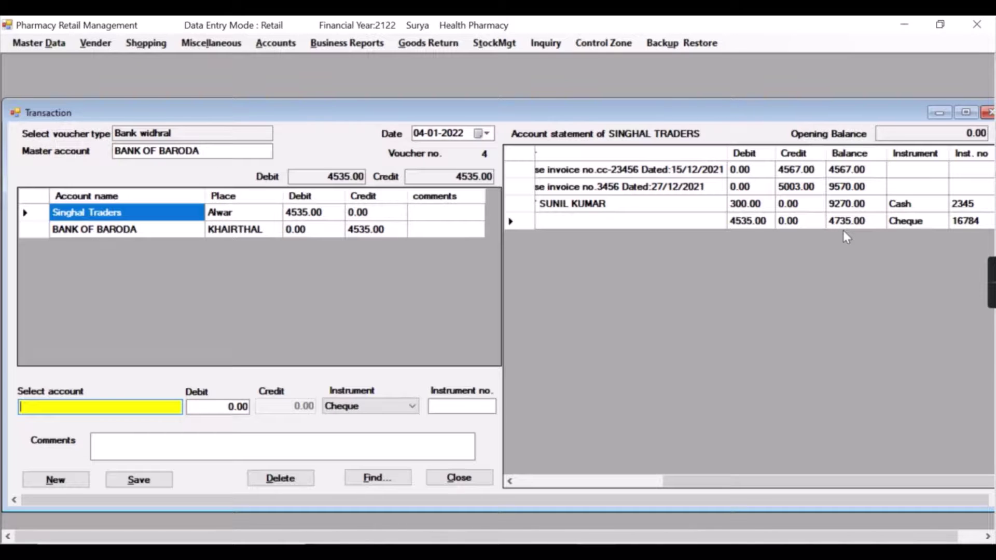
key("Escape")
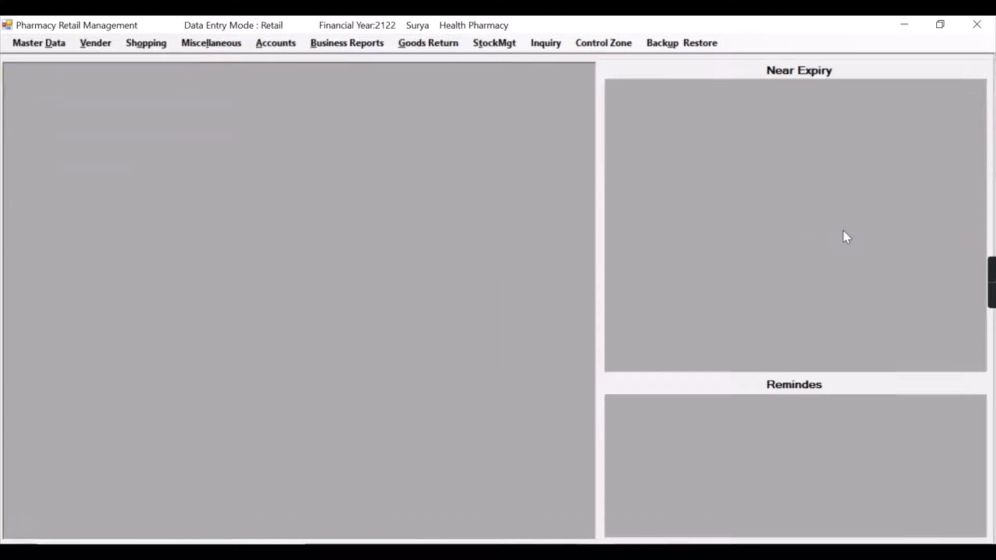
left_click(284, 45)
Make the new voucher a BANK DEPOSIT dated 30-12-2021
left_click(291, 61)
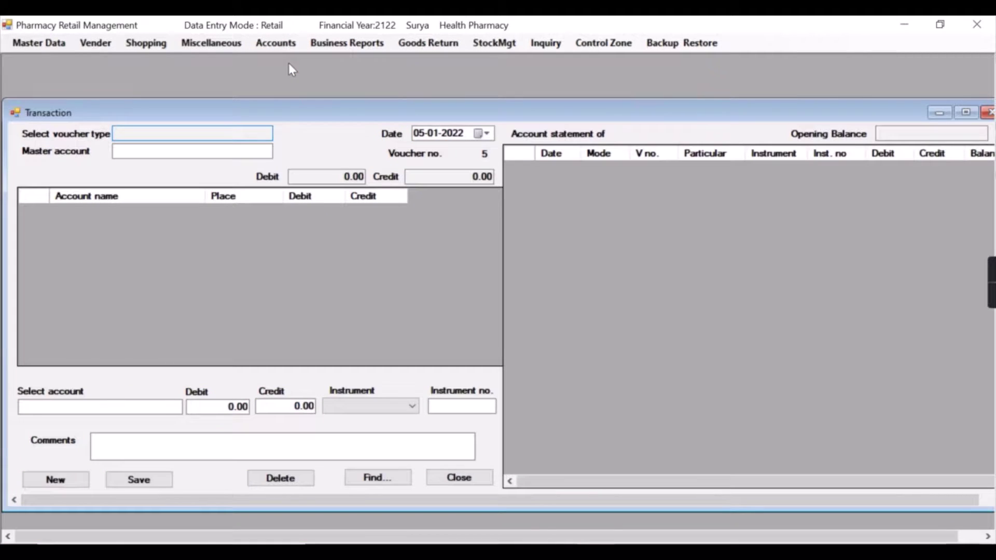
key("Return")
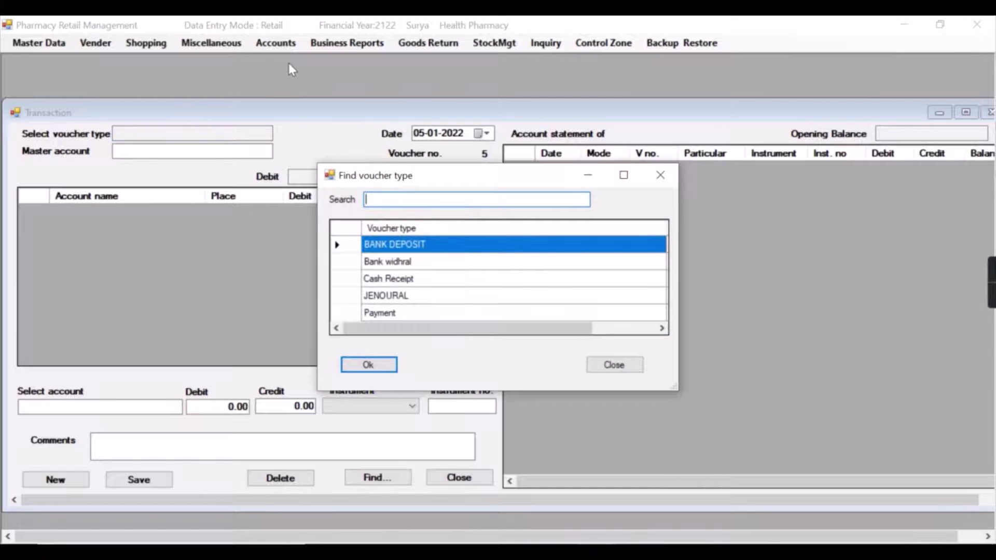
key("Return")
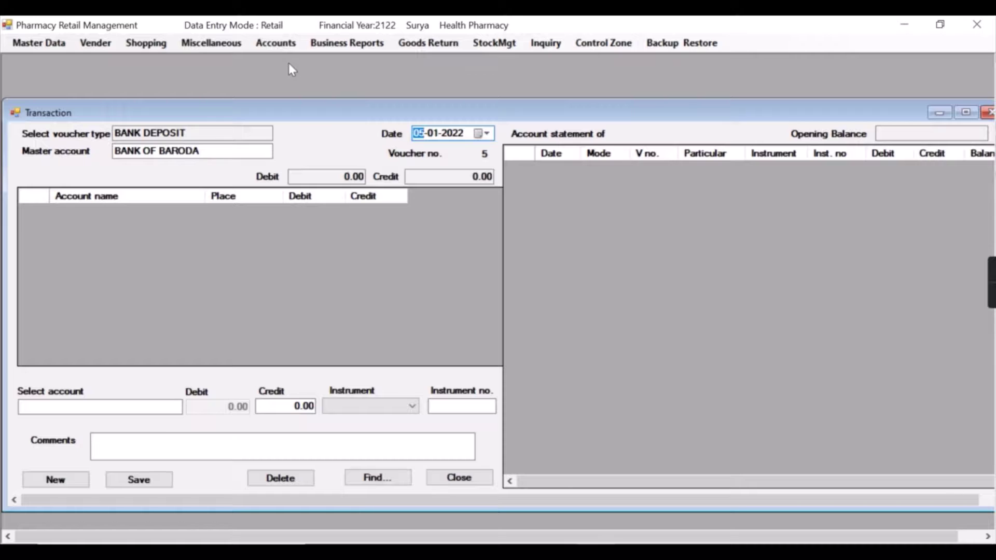
type("30-12-2021")
key("Return")
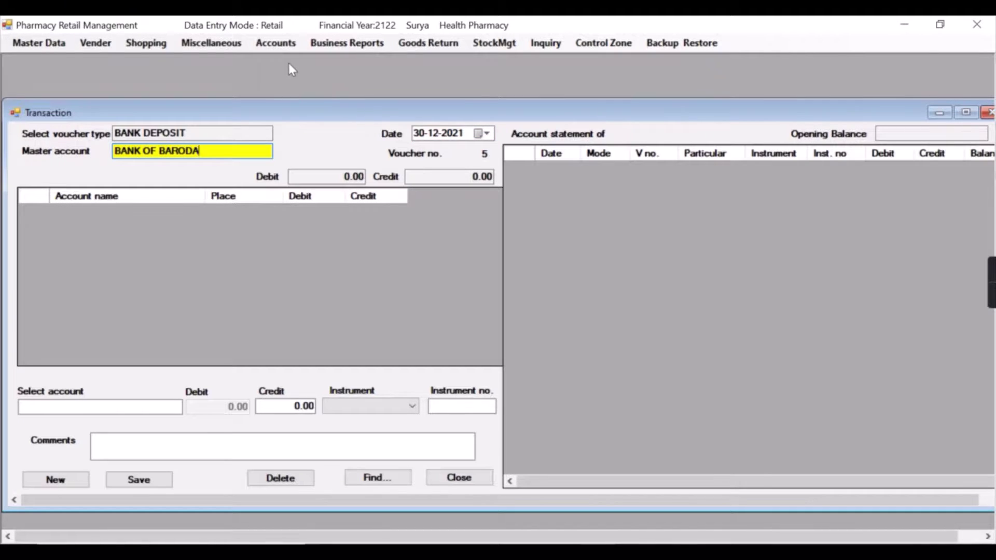
key("Return")
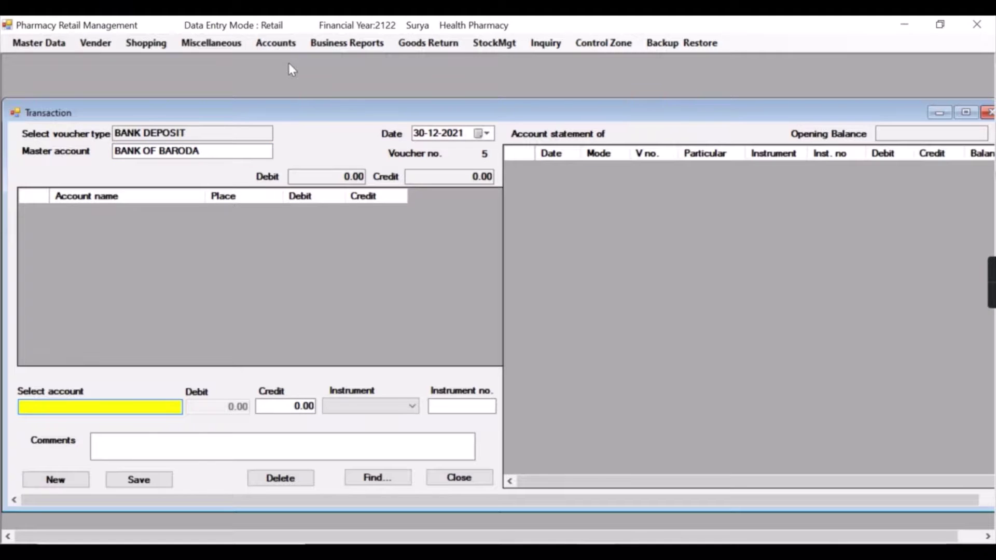
Credit Cash in hand 100000 with Cash as the instrument
type("CASH")
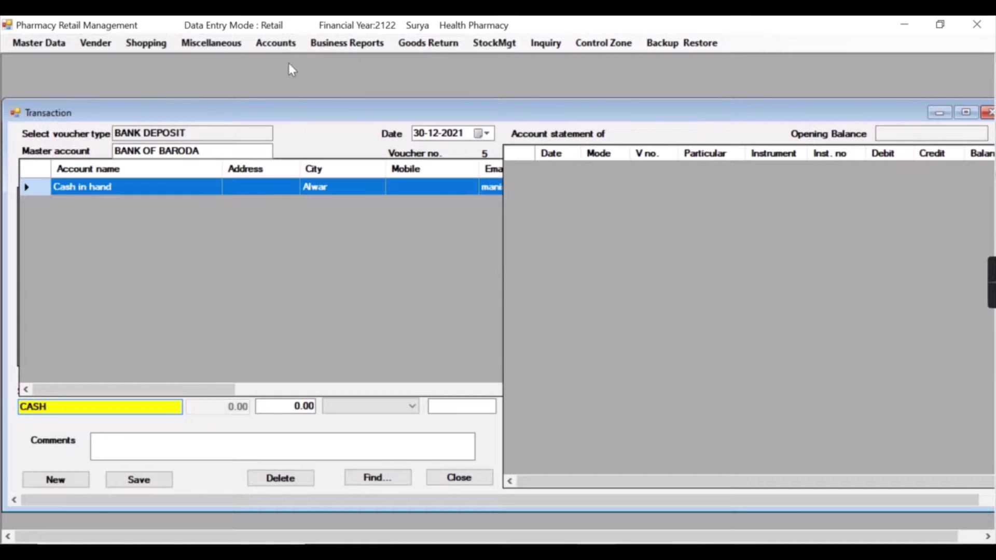
key("Return")
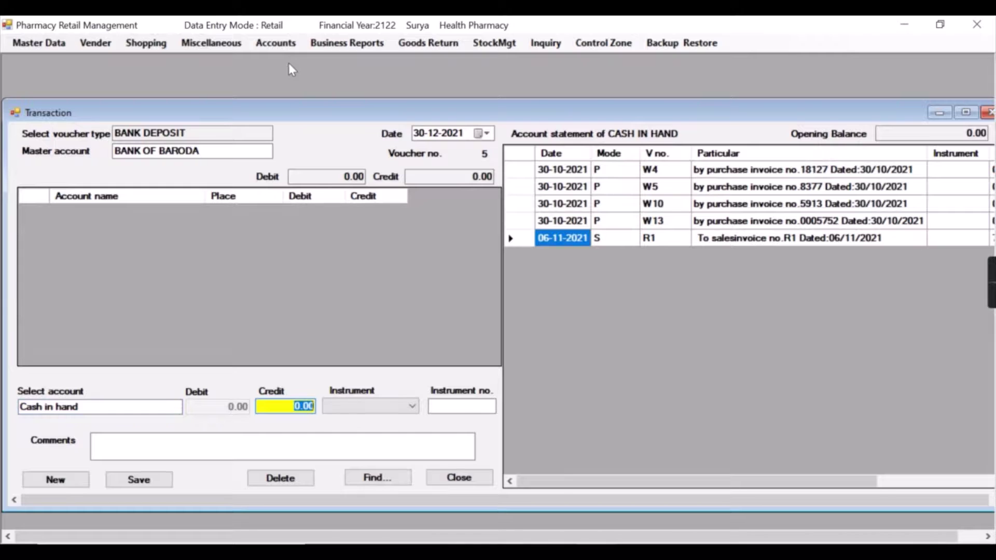
type("100000")
key("Return")
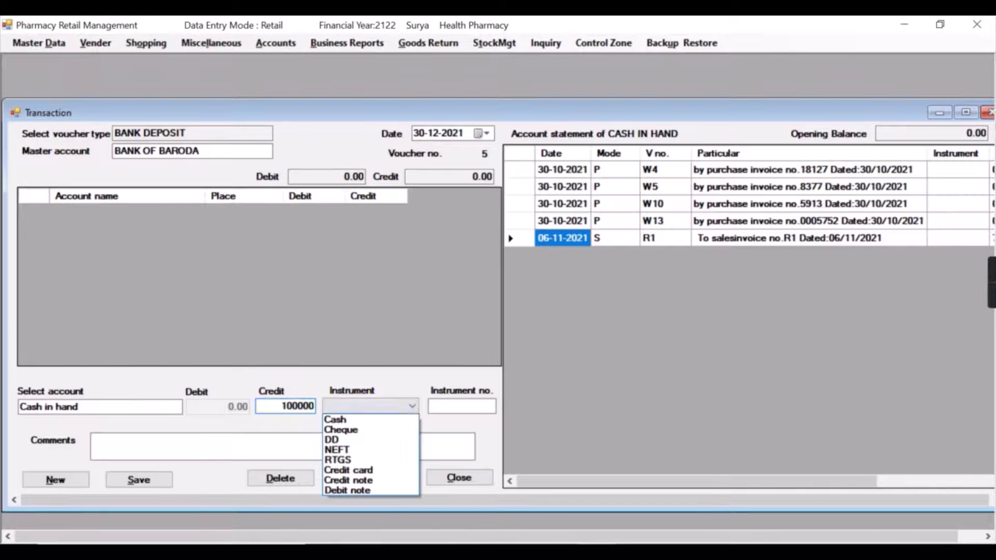
key("Down")
key("Return")
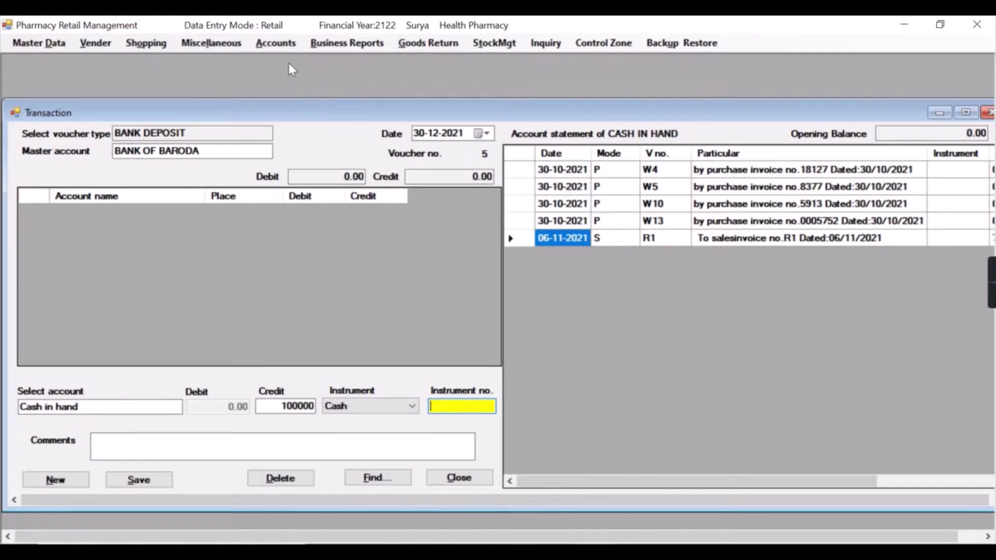
Add a deposited-by comment with the depositor's name and save the deposit voucher
key("Tab")
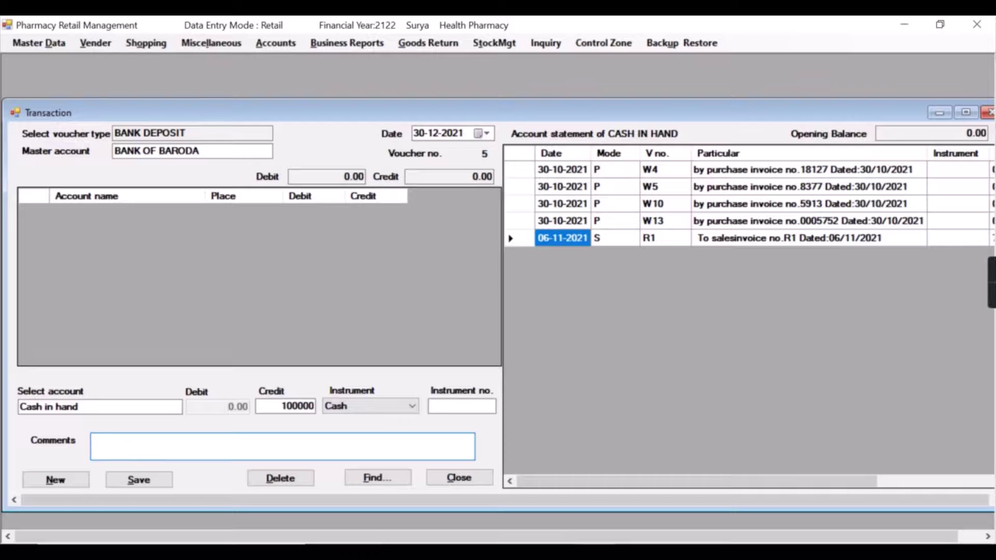
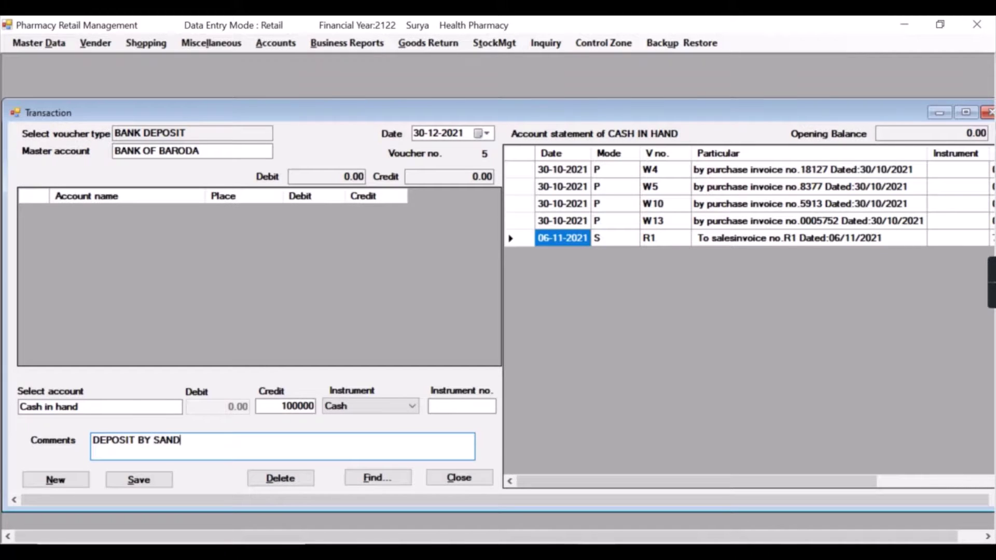
key("Tab")
key("Return")
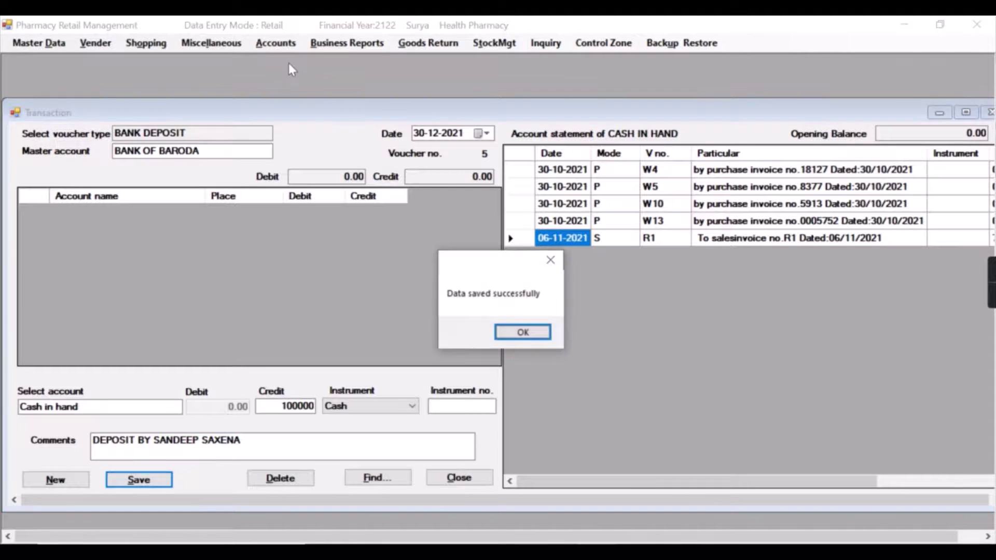
key("Return")
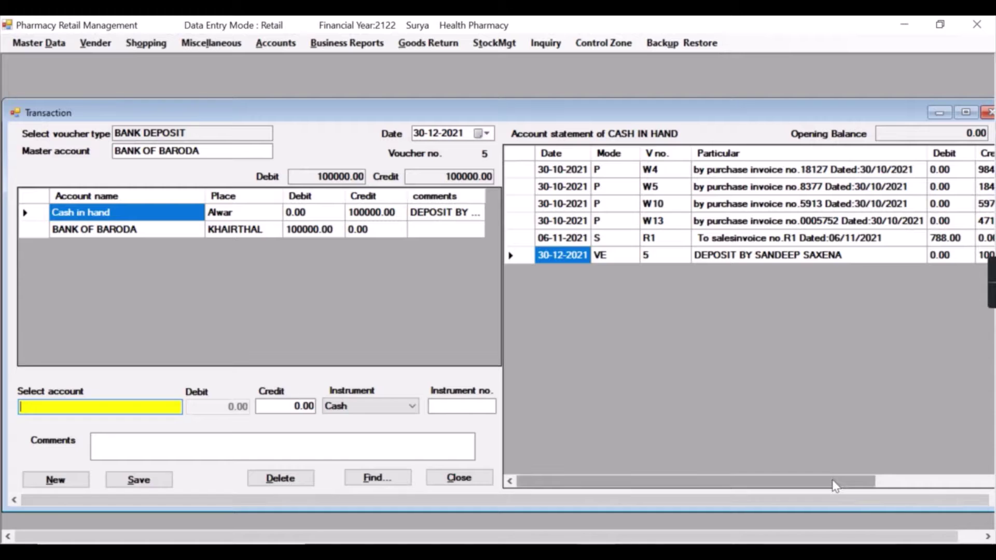
Check the 100000 deposit in the BANK OF BARODA statement, then close the Transaction window
left_click_drag(834, 481, 941, 488)
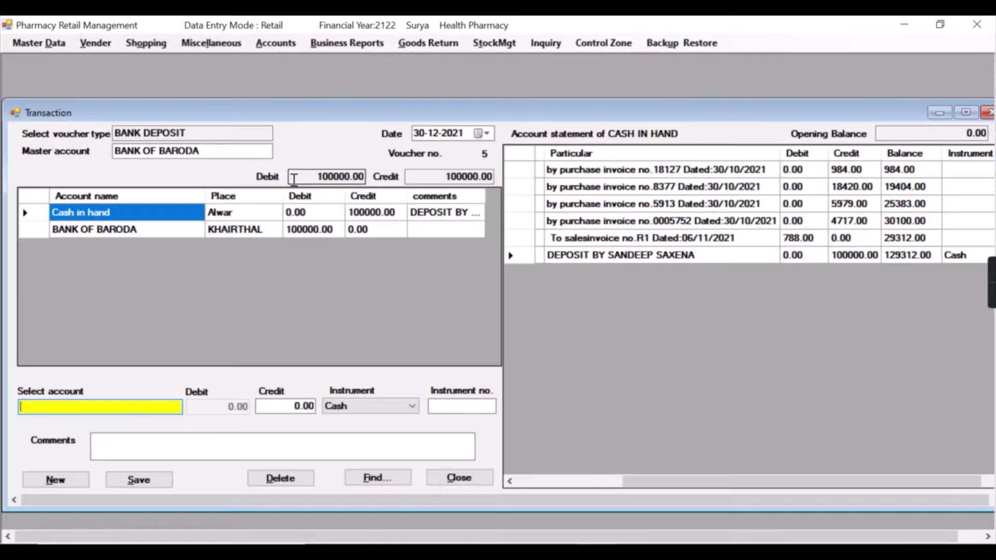
type("BAN")
key("BackSpace")
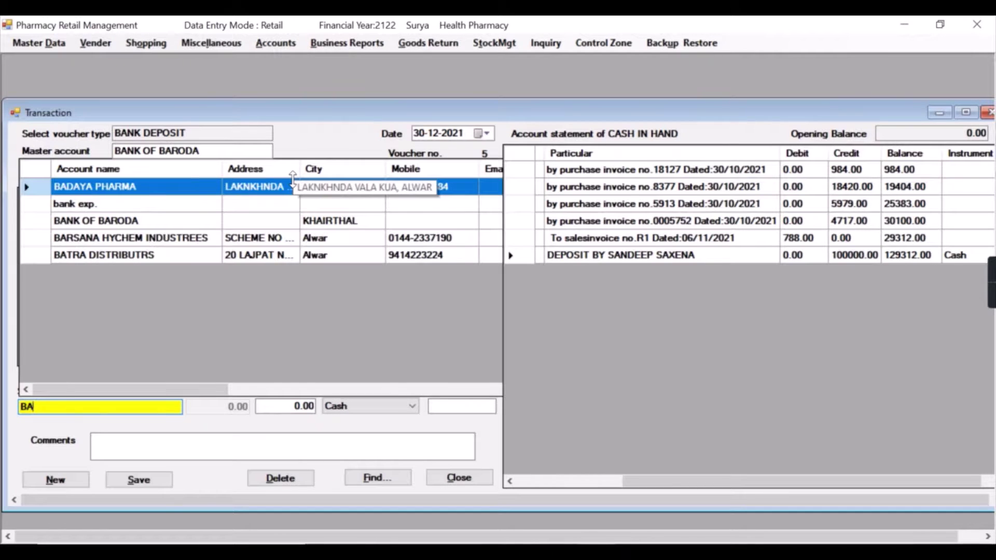
type("NK")
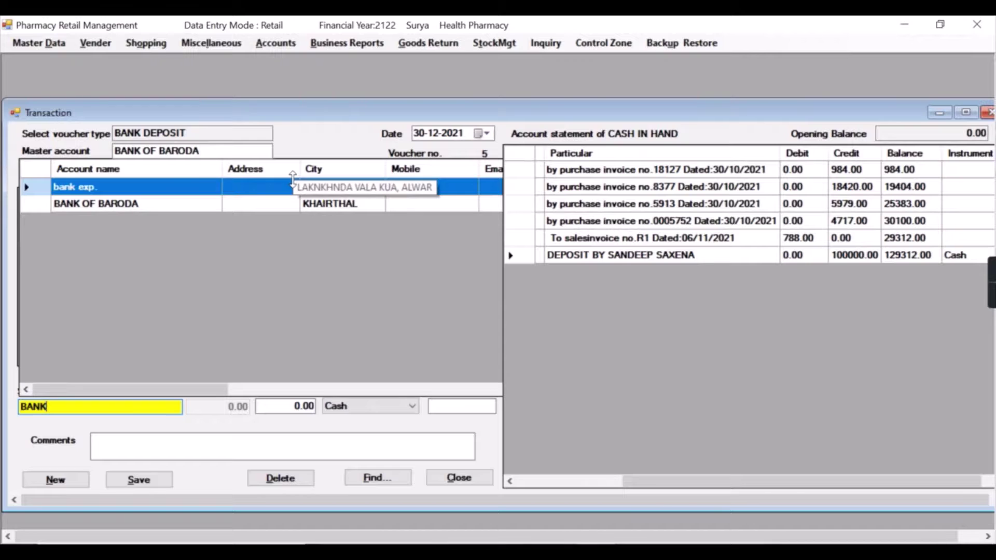
key("Down")
key("Return")
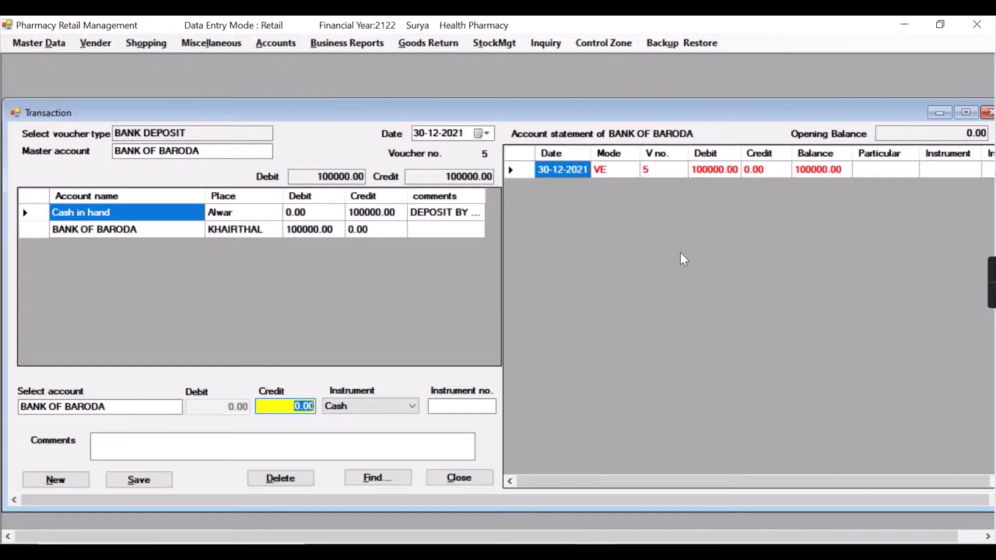
key("Escape")
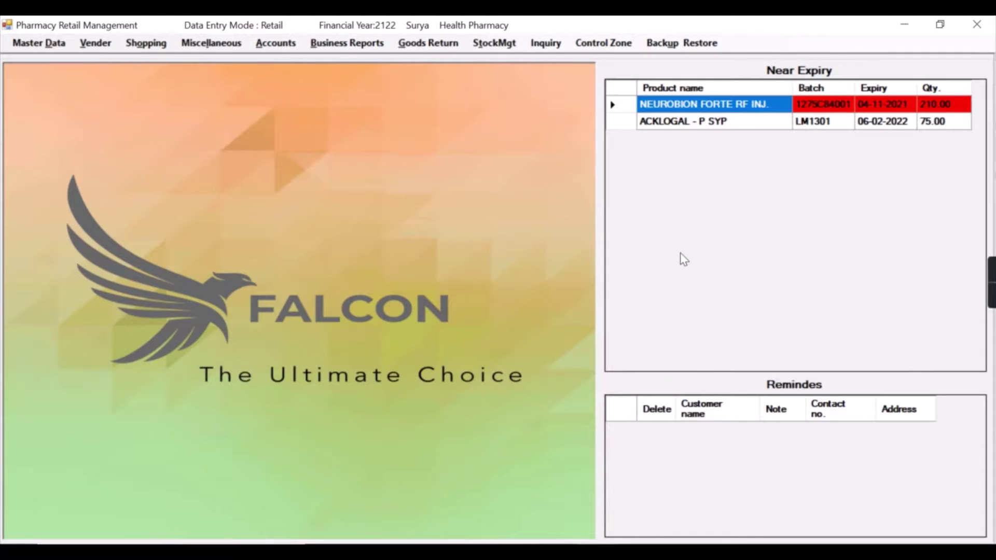
Open the Account statement report for Singhal Traders
left_click(275, 43)
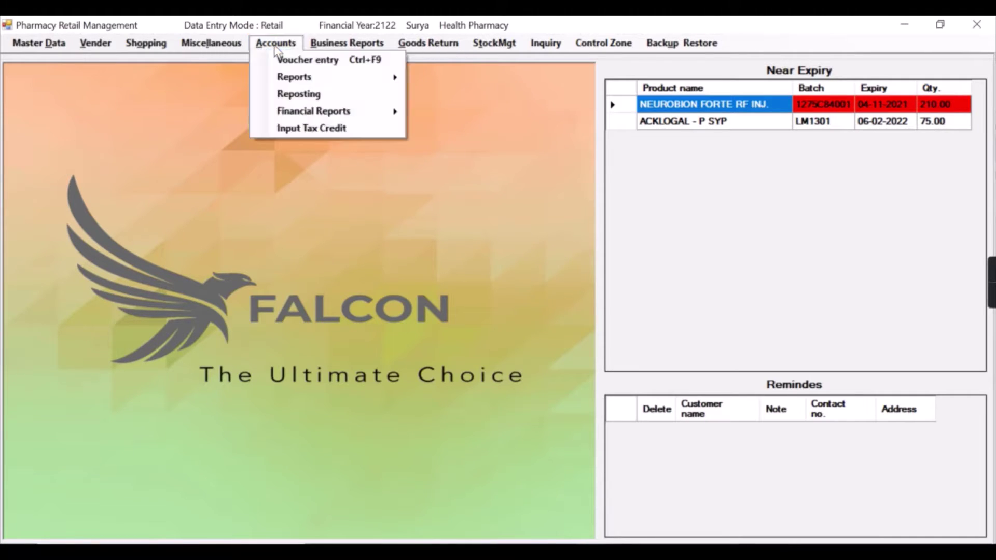
mouse_move(293, 78)
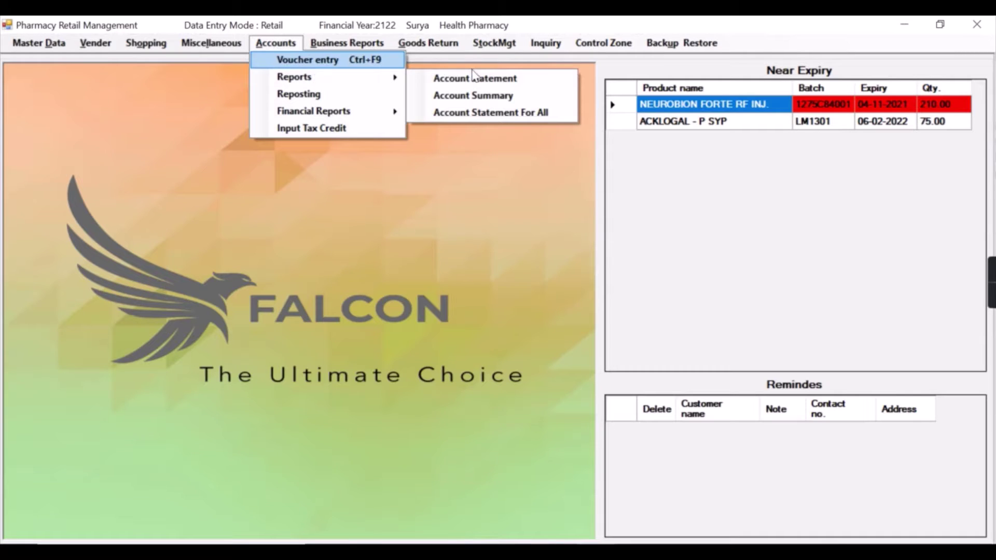
left_click(487, 86)
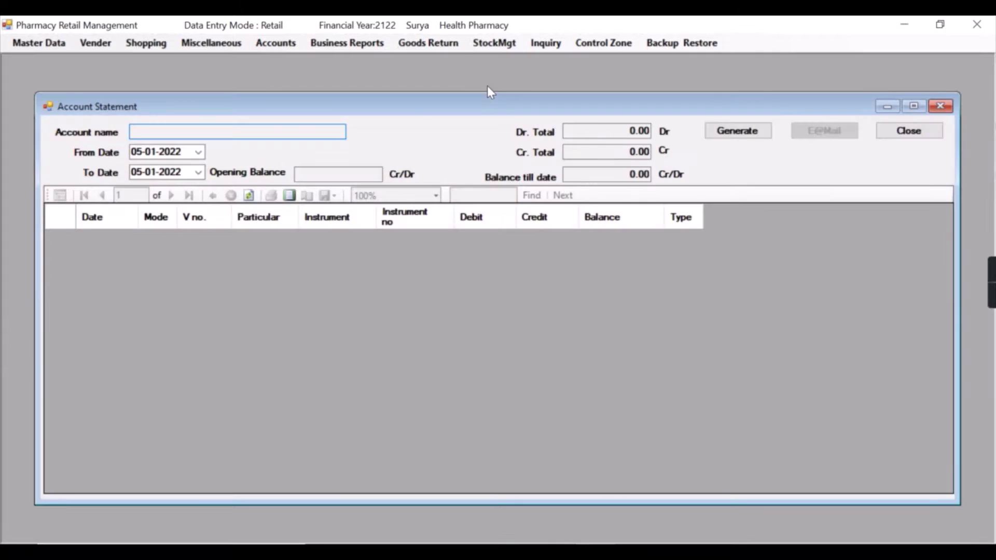
left_click(169, 130)
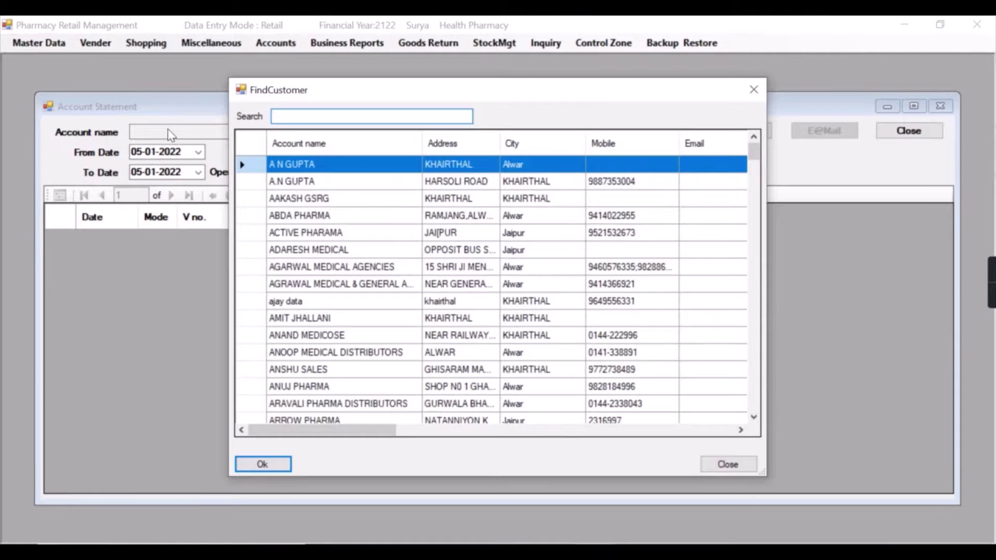
type("SING")
key("Down")
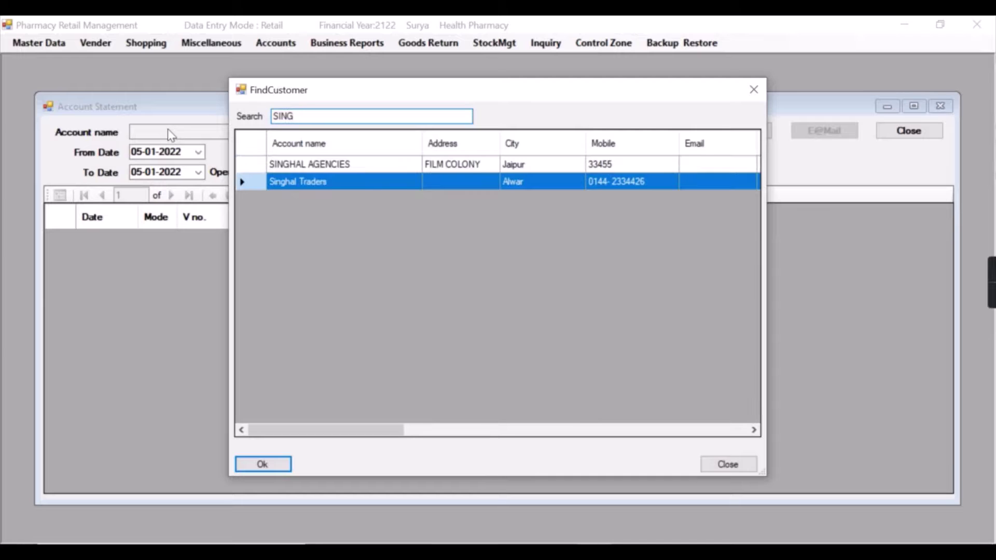
key("Return")
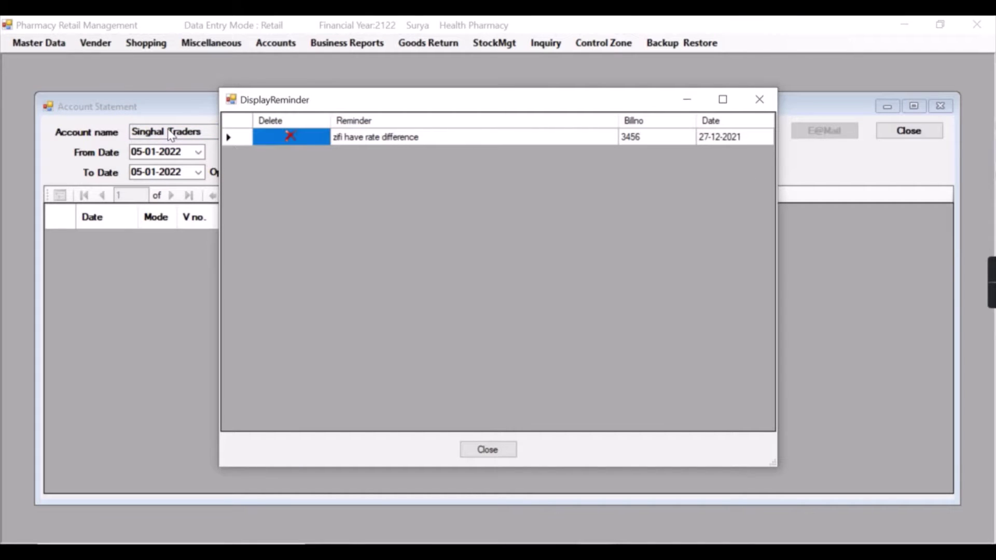
Dismiss the reminder, set From Date 01-04-2021 and generate the statement
key("Escape")
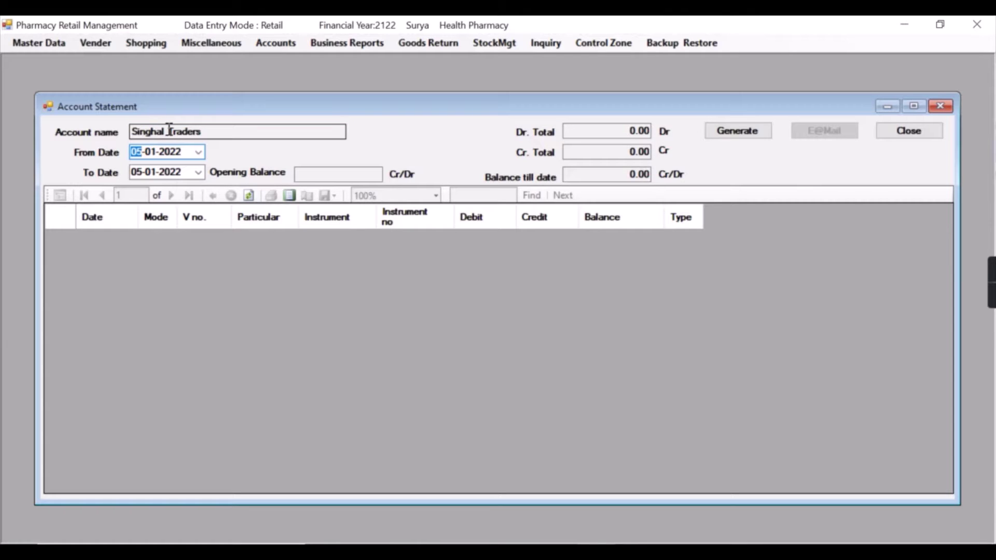
type("01-04-2021")
key("Tab")
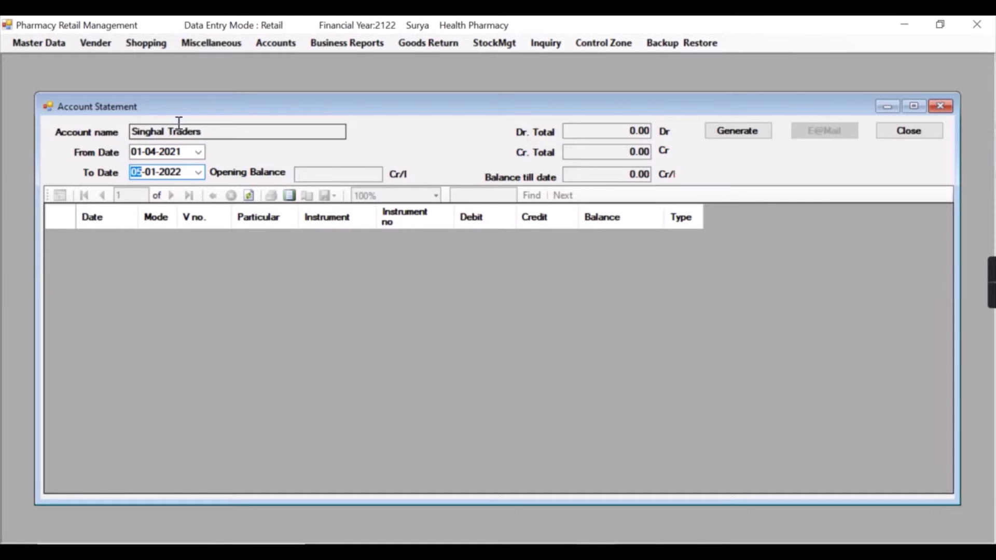
key("Return")
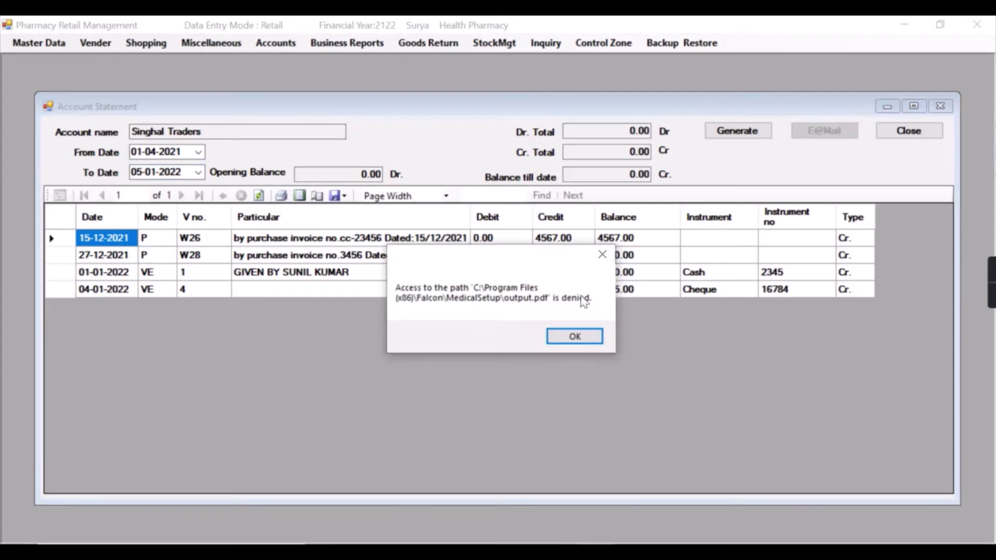
Delete the bill 3456 rate-difference reminder, dismiss the errors, and close the Account Statement
left_click(570, 336)
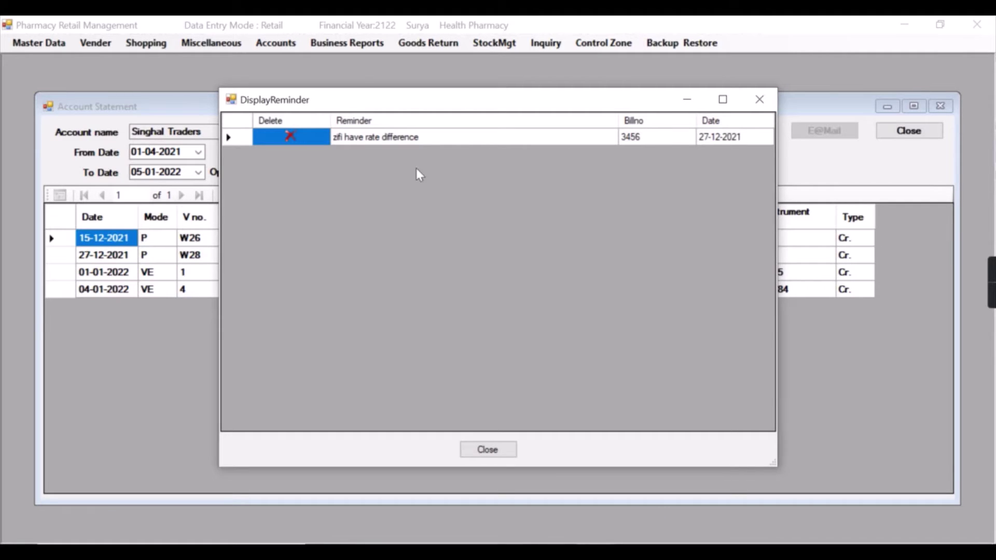
left_click(288, 138)
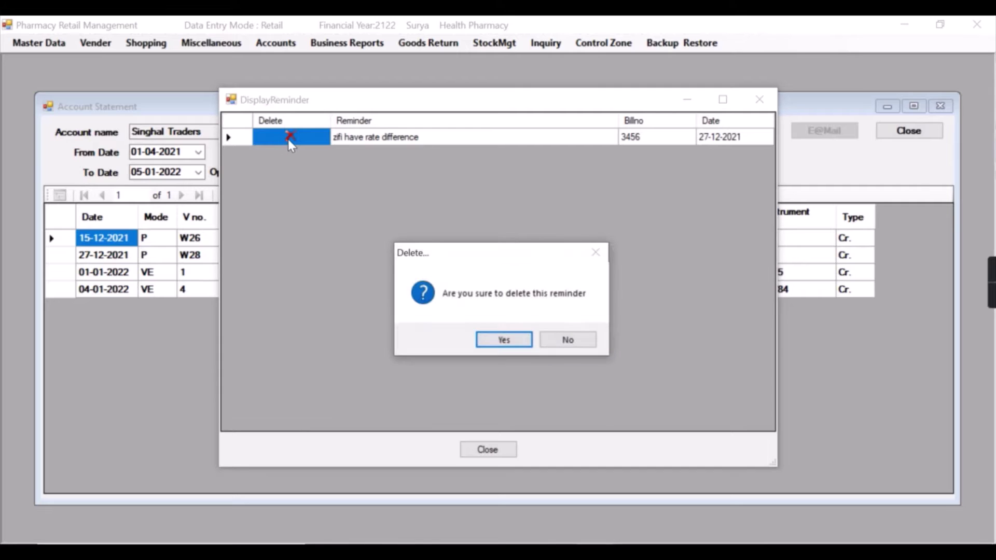
left_click(512, 341)
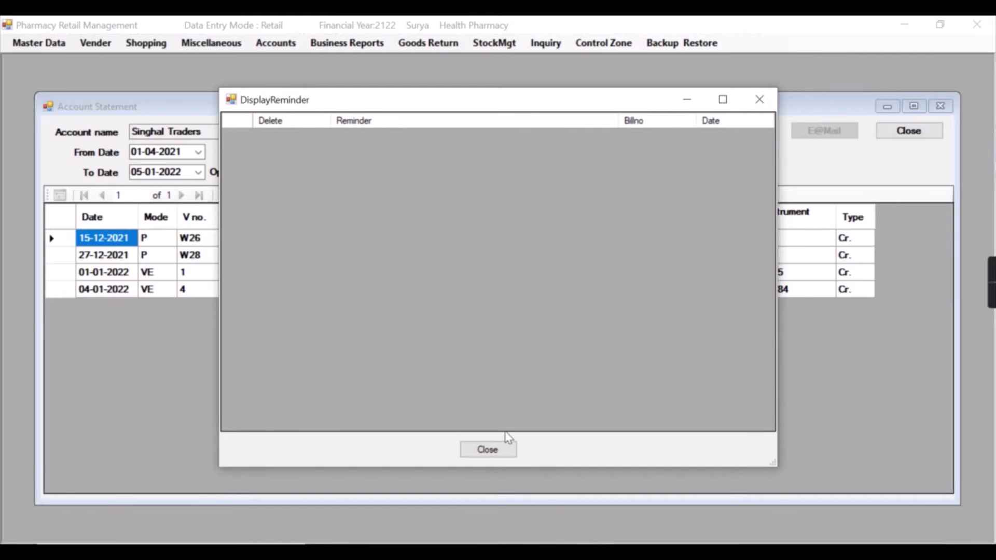
left_click(488, 450)
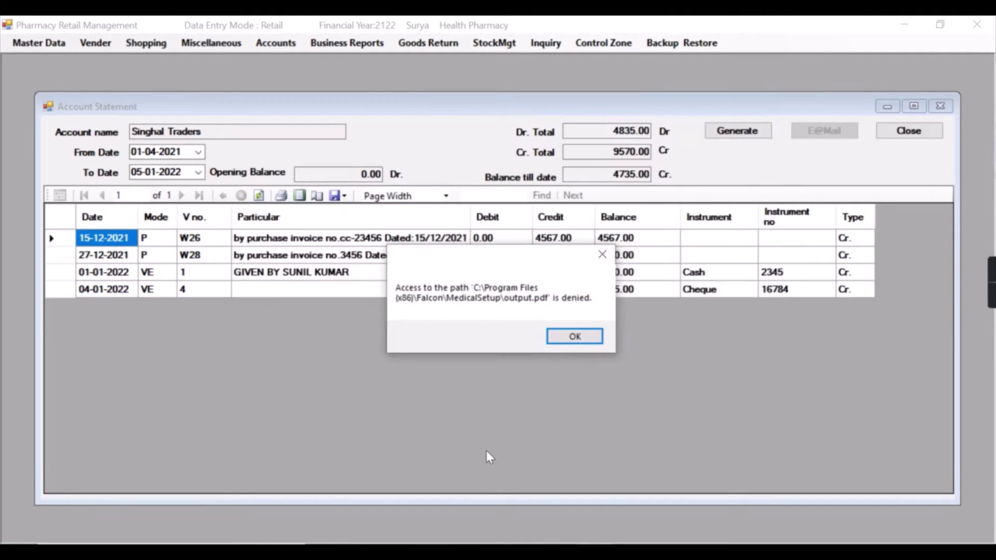
left_click(568, 340)
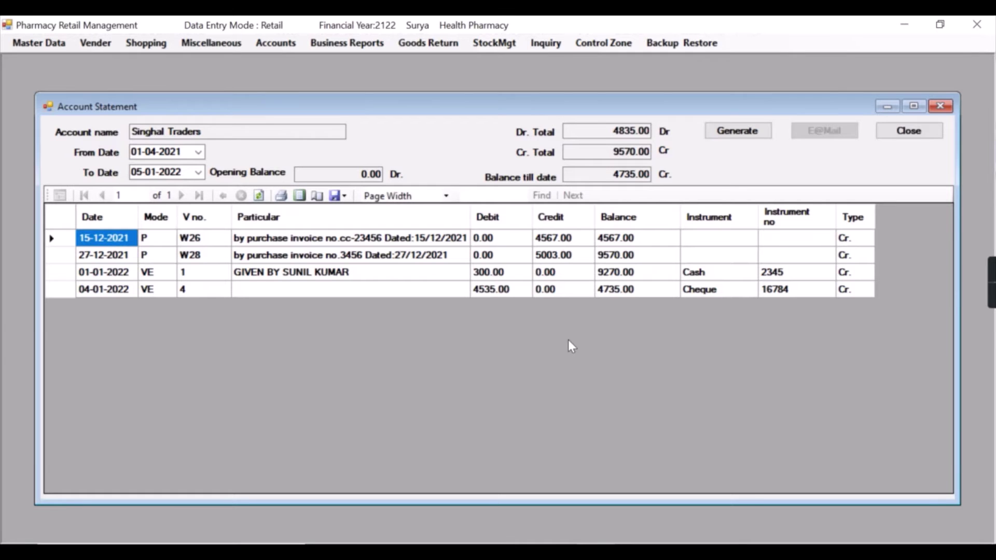
key("Escape")
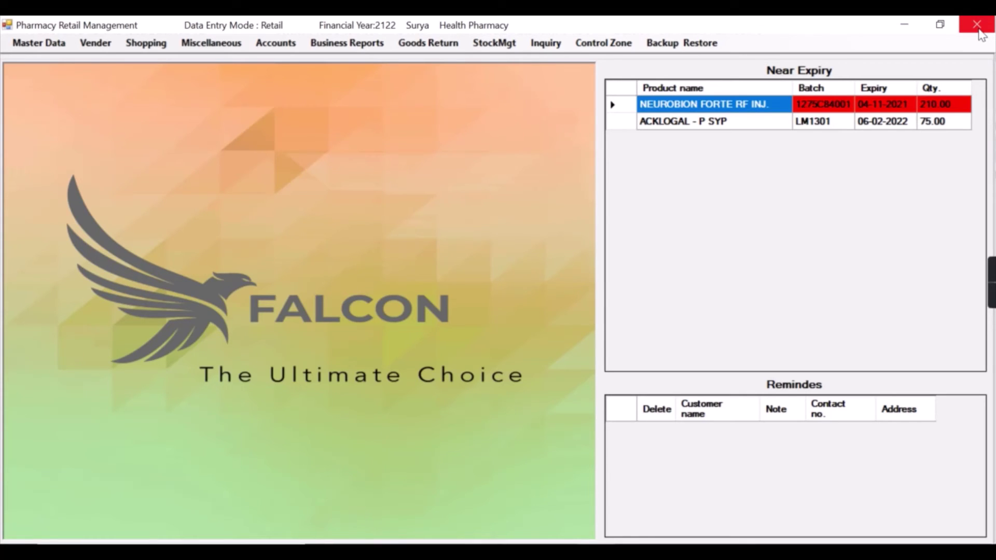
Close the Pharmacy Retail Management window, leaving the empty desktop
left_click(979, 30)
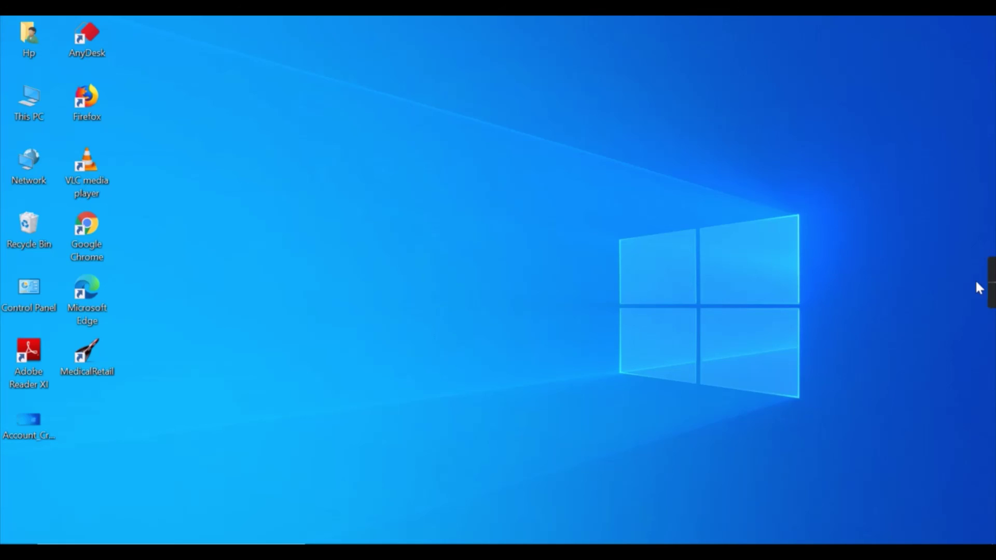
mouse_move(992, 297)
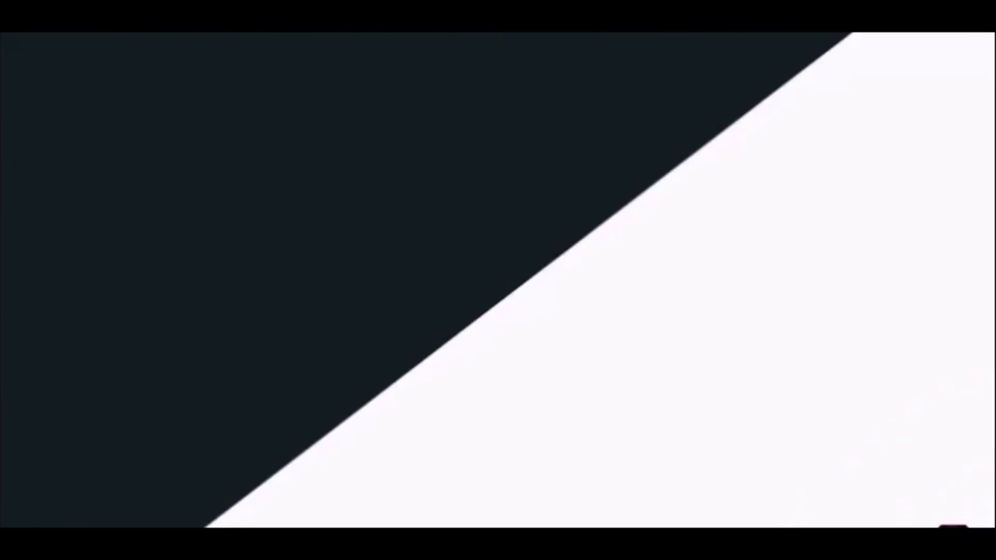